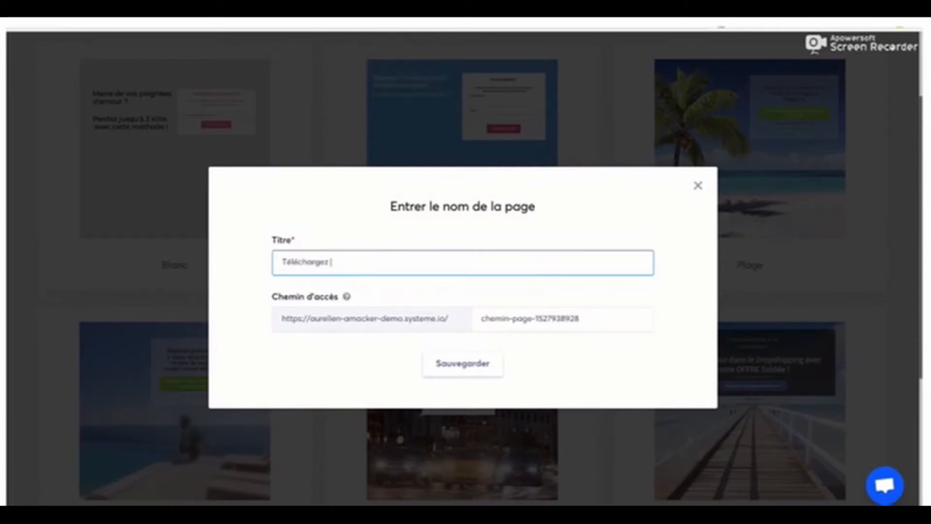
Step: Title the new page "Téléchargez le guide gratuit", set its access path to guide-gratuit and save it
{"action": "type", "text": "du"}
{"action": "type", "text": "ratuit"}
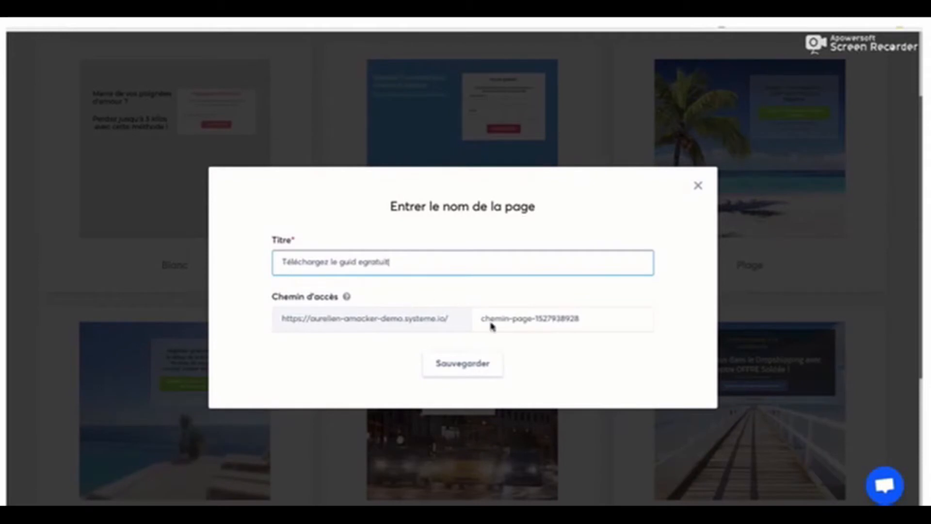
{"action": "left_click", "coordinate": [358, 262]}
{"action": "key", "text": "Tab"}
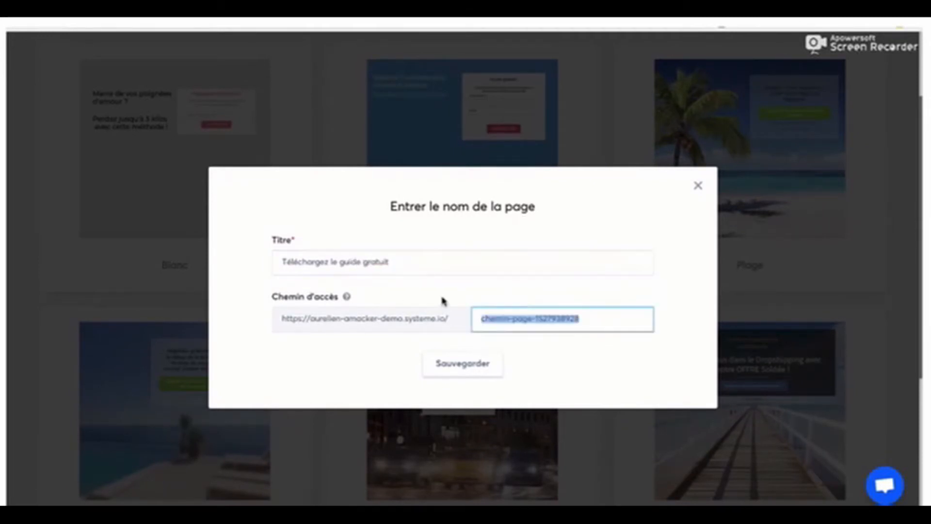
{"action": "type", "text": "guide-gratuit"}
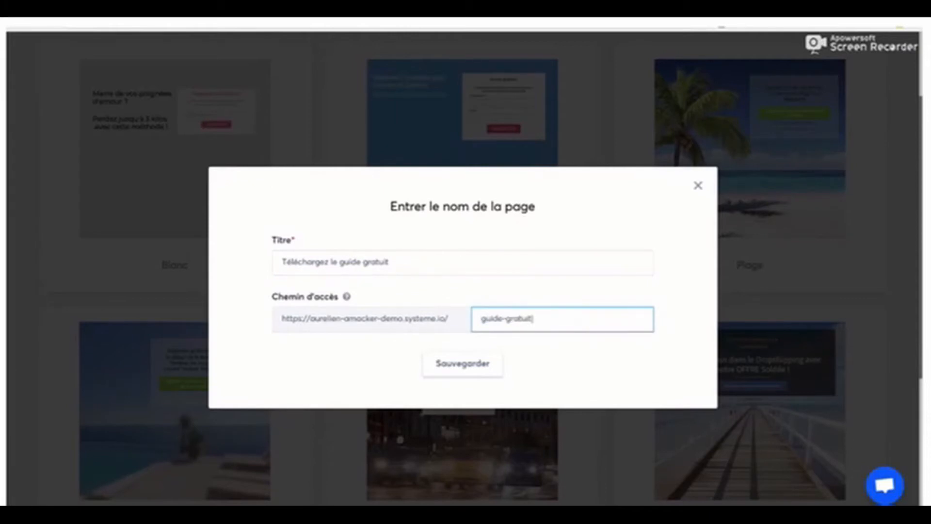
{"action": "left_click", "coordinate": [468, 367]}
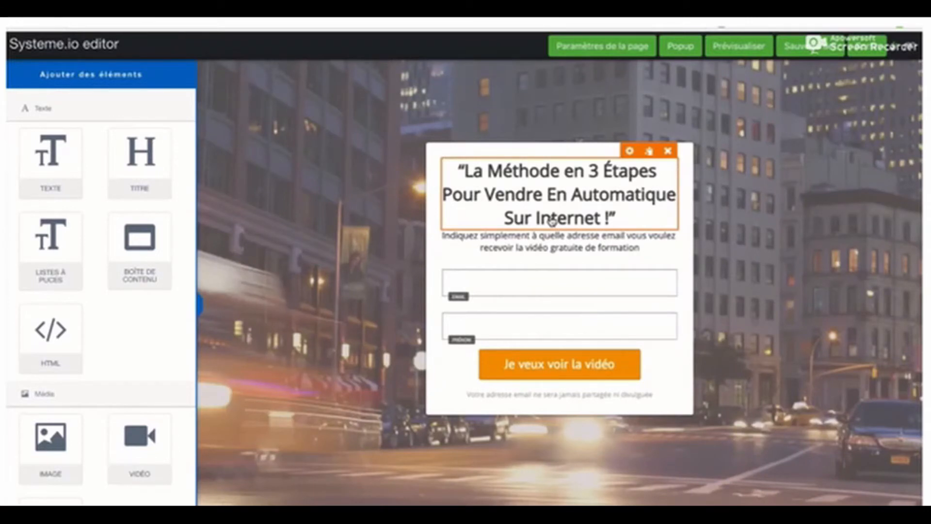
Step: Reword the end of the opt-in box headline to "Pour maigrir rapidement !"
{"action": "left_click", "coordinate": [486, 195]}
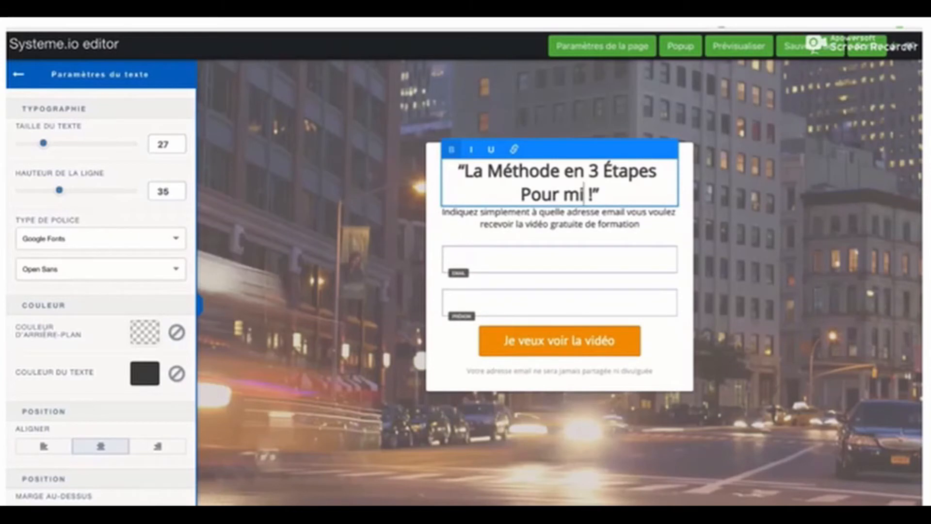
{"action": "key", "text": "BackSpace"}
{"action": "type", "text": "ag"}
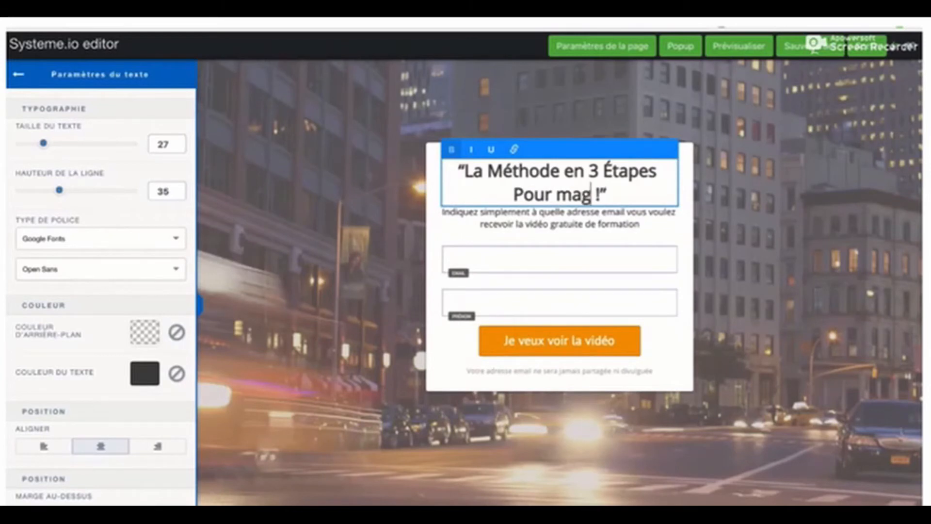
{"action": "key", "text": "BackSpace"}
{"action": "type", "text": "igrir"}
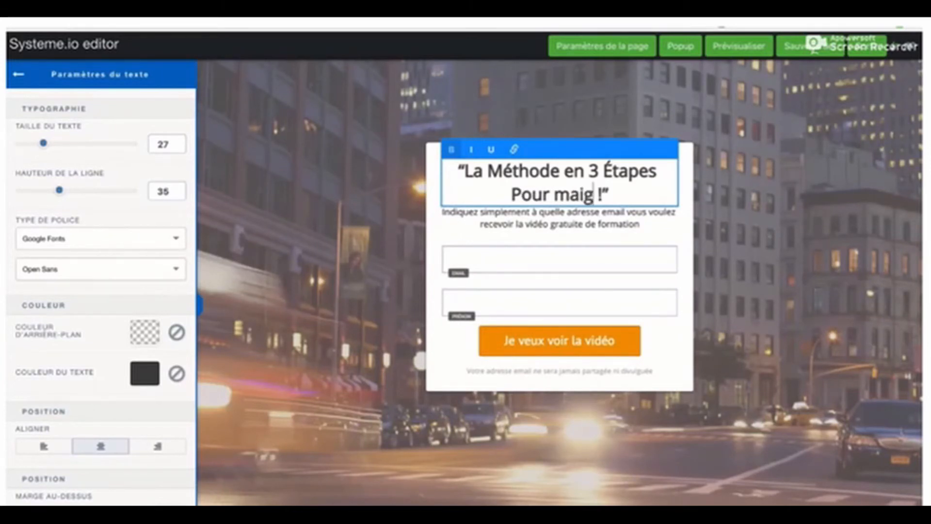
{"action": "type", "text": " rapidement"}
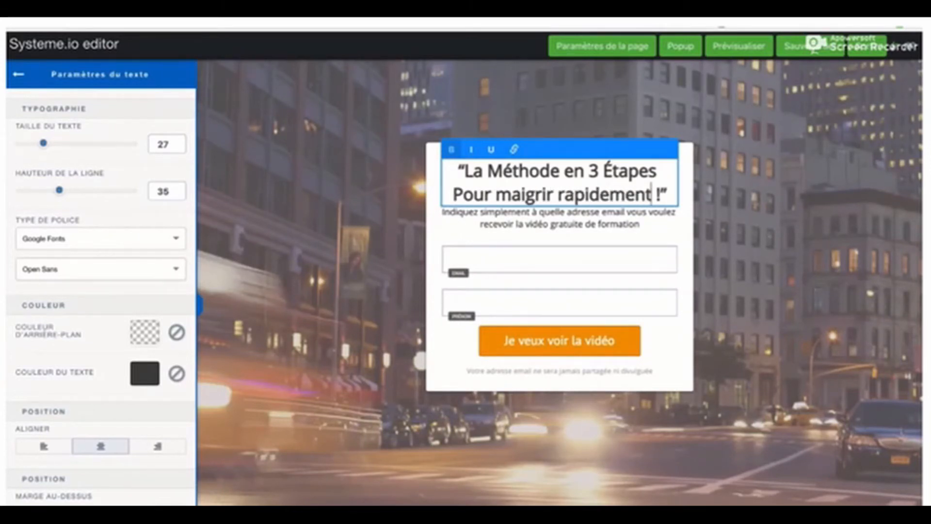
Step: Change the headline words "Pour", "Méthode" and "Étapes" to start with lowercase letters
{"action": "key", "text": "ctrl+Left"}
{"action": "key", "text": "ctrl+Left"}
{"action": "key", "text": "ctrl+Left"}
{"action": "key", "text": "Right"}
{"action": "key", "text": "BackSpace"}
{"action": "type", "text": "p"}
{"action": "left_click", "coordinate": [503, 170]}
{"action": "key", "text": "BackSpace"}
{"action": "type", "text": "m"}
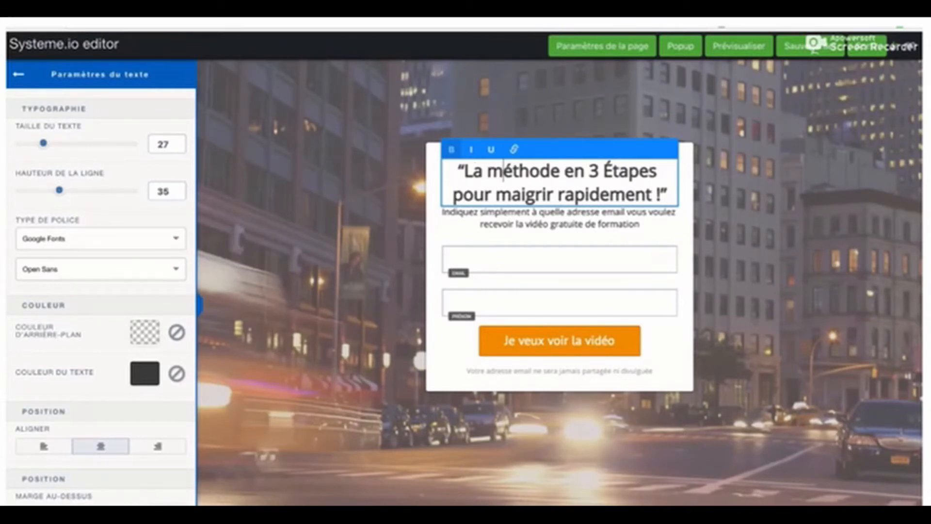
{"action": "left_click", "coordinate": [614, 175]}
{"action": "key", "text": "BackSpace"}
{"action": "type", "text": "é"}
{"action": "left_click", "coordinate": [580, 222]}
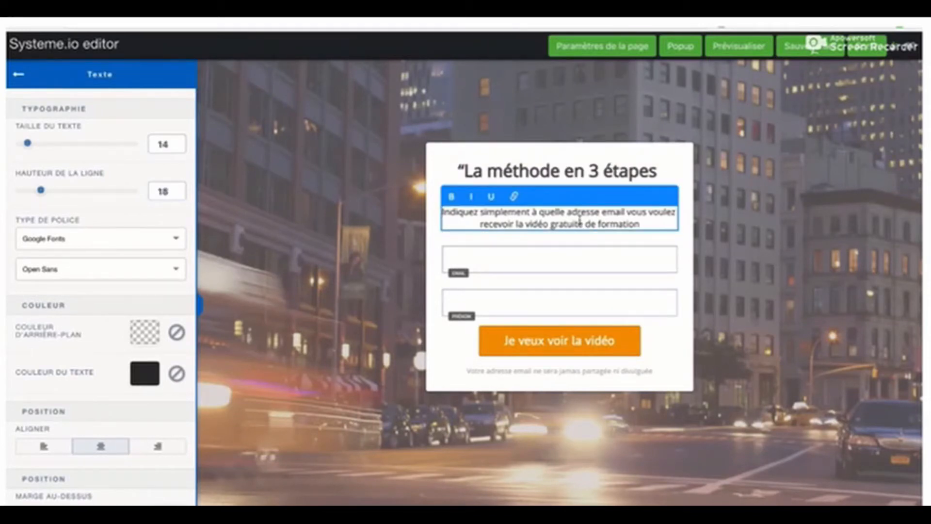
{"action": "left_click", "coordinate": [705, 256]}
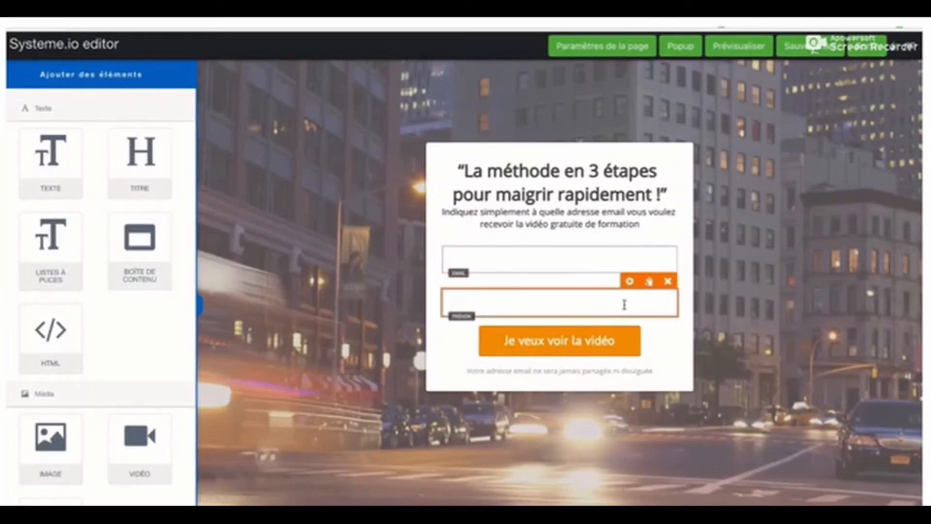
Step: Delete the first-name (Prénom) field from the opt-in form and save the page
{"action": "left_click", "coordinate": [668, 281]}
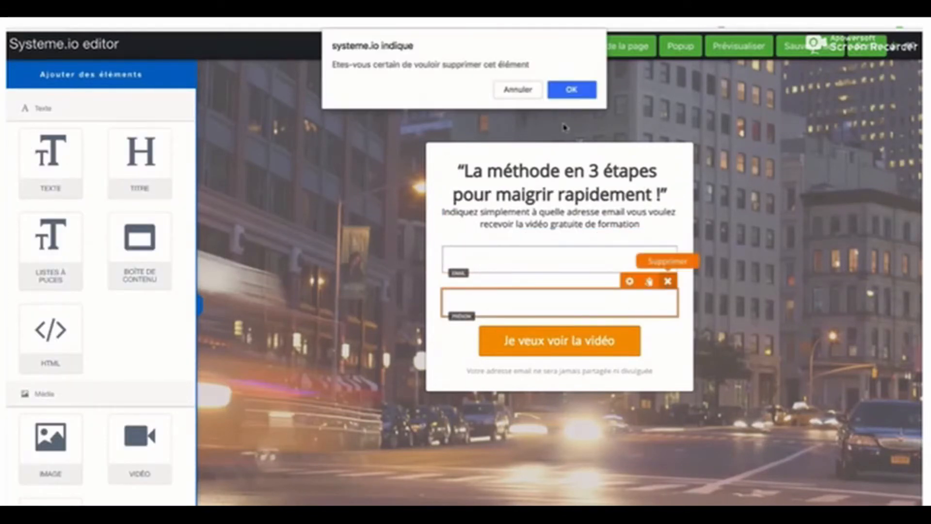
{"action": "left_click", "coordinate": [572, 89]}
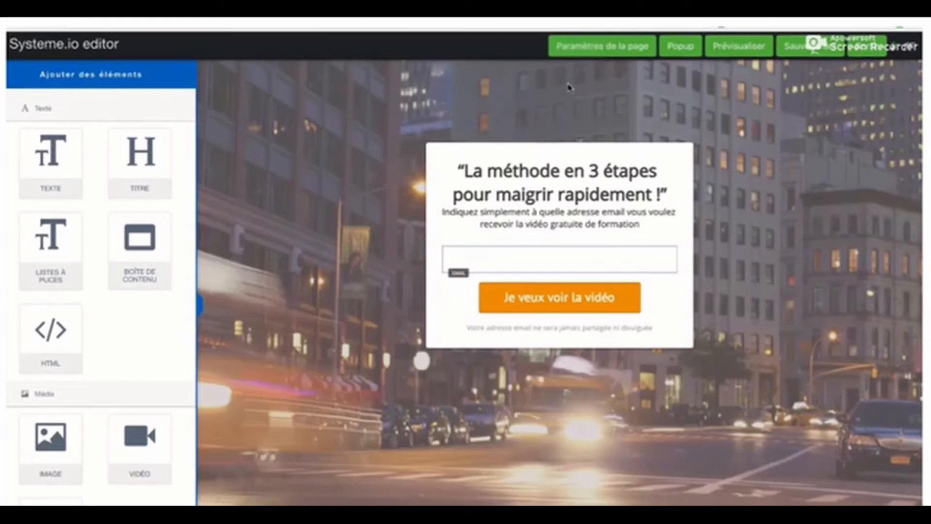
{"action": "left_click", "coordinate": [813, 52]}
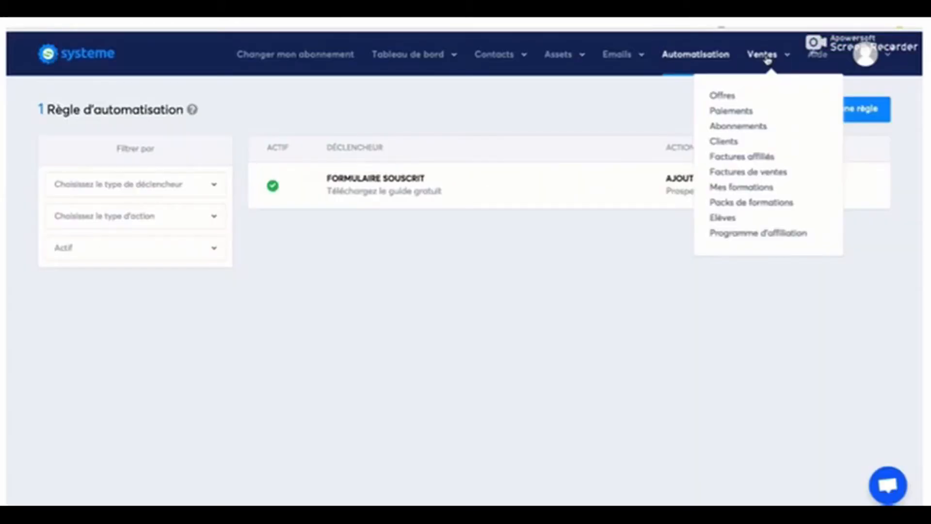
Step: Create and save a new course (formation) with "Maigrir en 31 jours" as both its name and description
{"action": "left_click", "coordinate": [741, 186]}
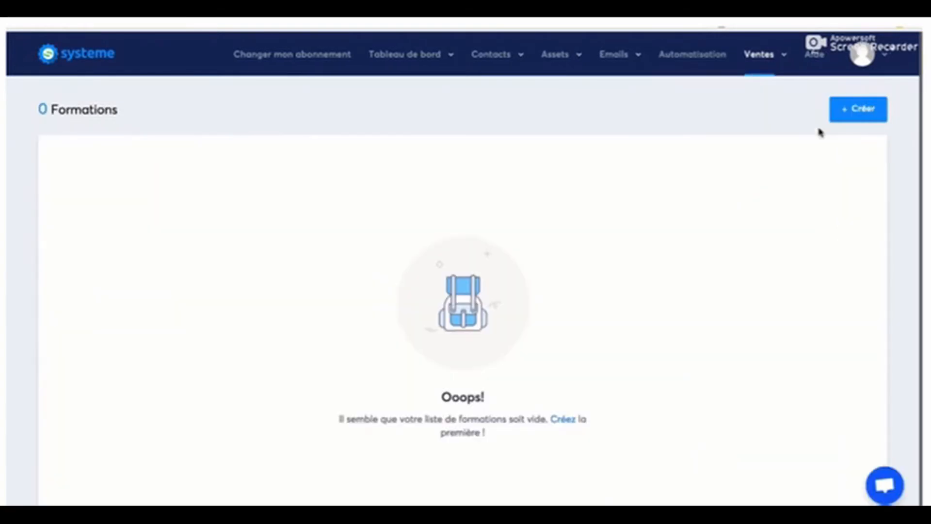
{"action": "left_click", "coordinate": [851, 110]}
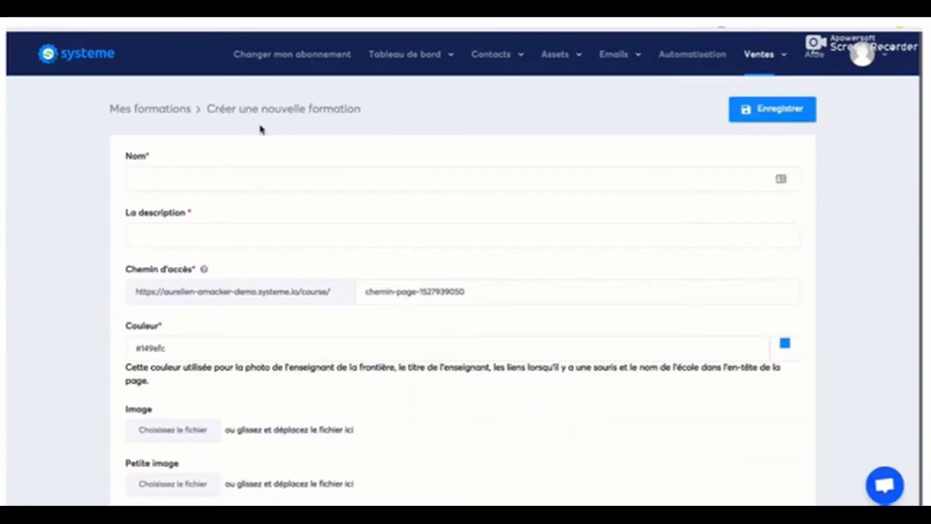
{"action": "left_click", "coordinate": [155, 181]}
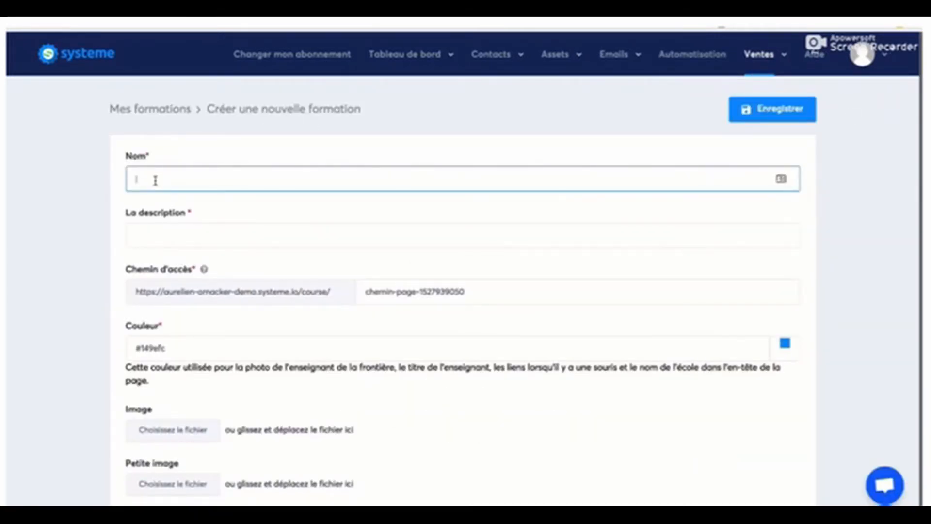
{"action": "type", "text": "Moi"}
{"action": "triple_click", "coordinate": [131, 180]}
{"action": "key", "text": "ctrl+c"}
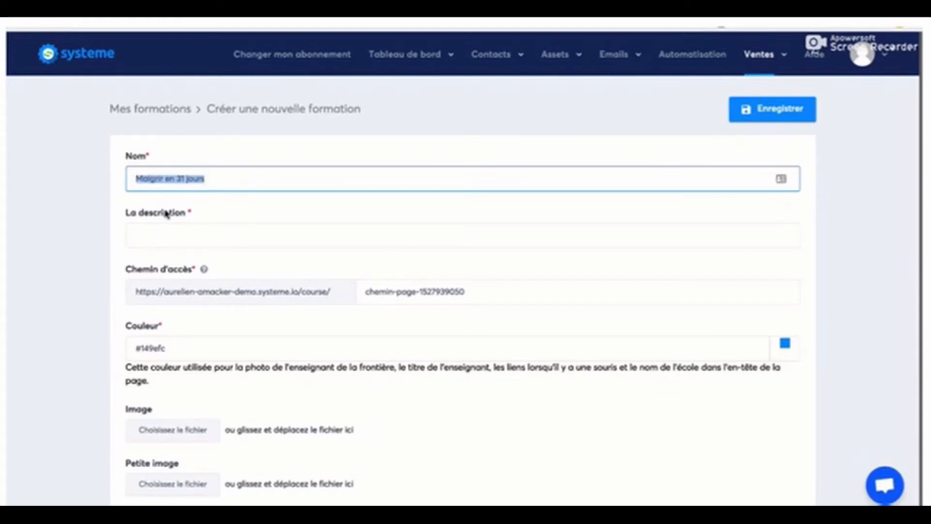
{"action": "left_click", "coordinate": [156, 227]}
{"action": "key", "text": "ctrl+v"}
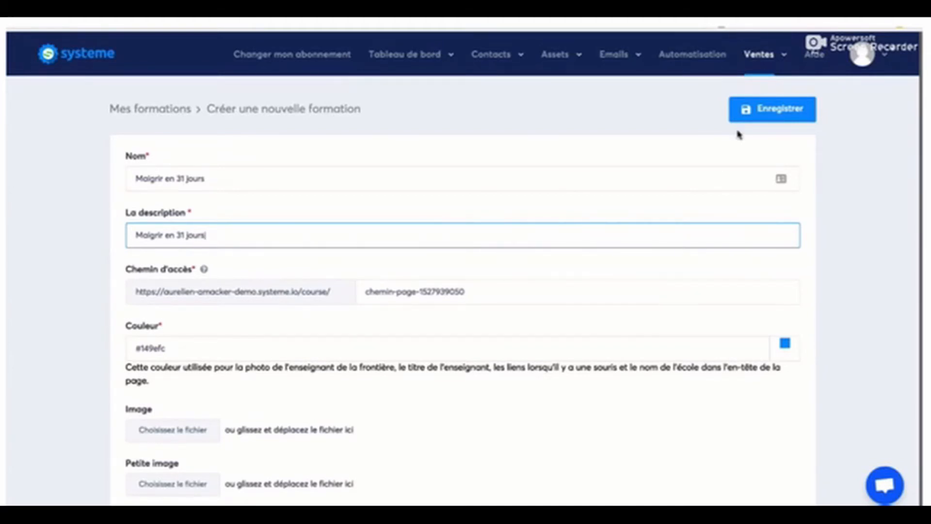
{"action": "left_click", "coordinate": [780, 111]}
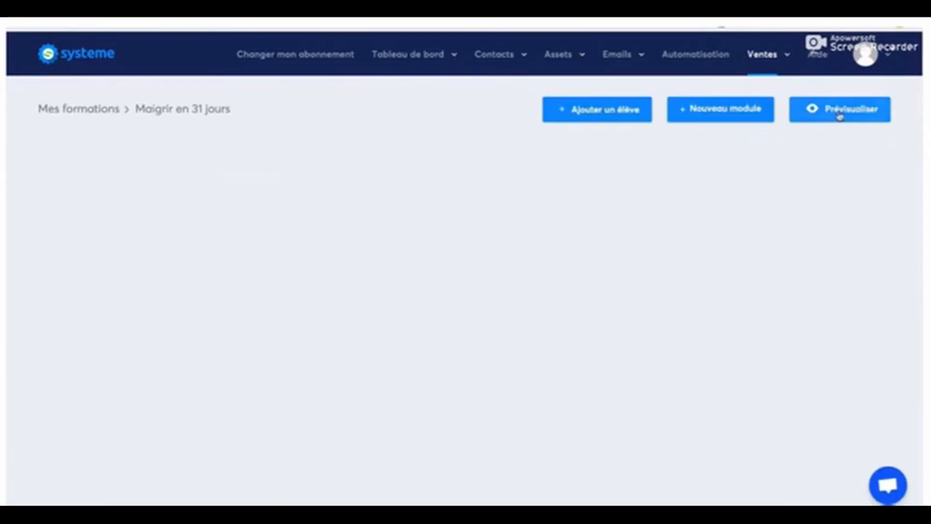
Step: Add a module named "Module 1" to the course
{"action": "left_click", "coordinate": [732, 113]}
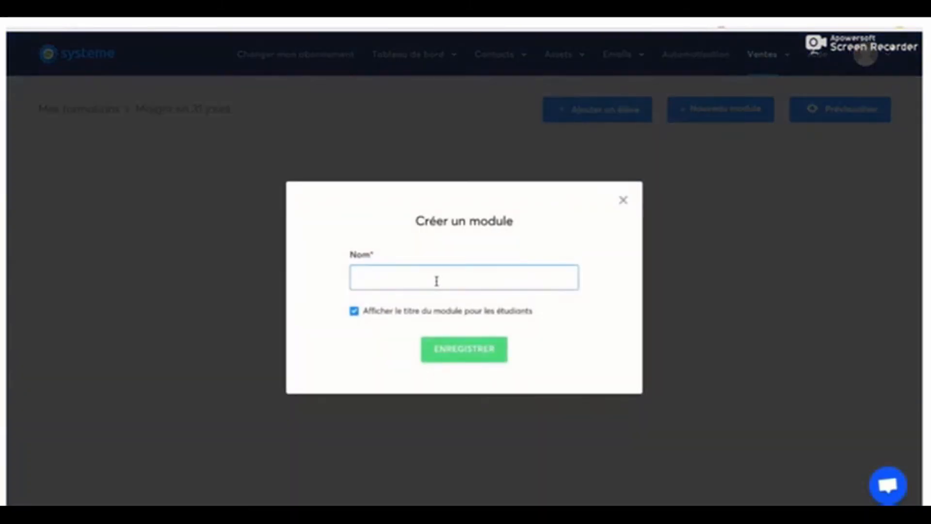
{"action": "type", "text": "Module 1"}
{"action": "left_click", "coordinate": [457, 349]}
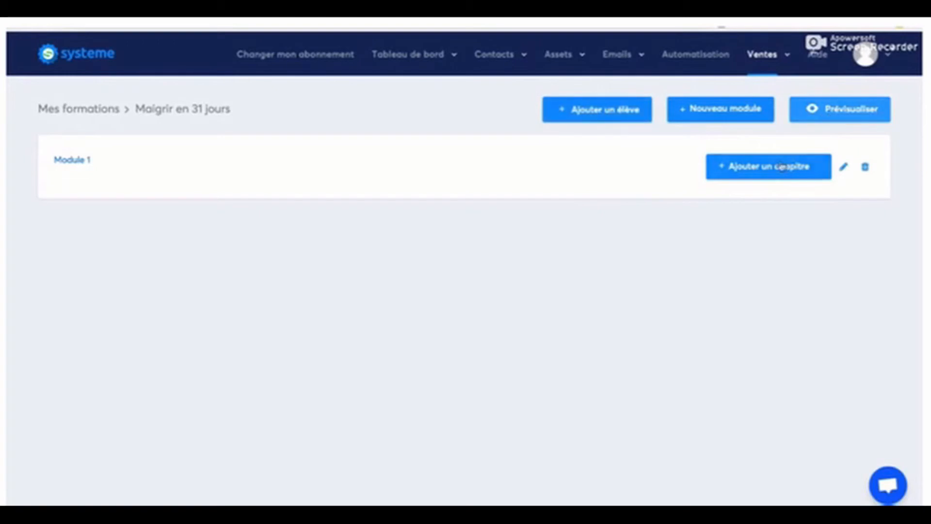
Step: Add a chapter named "Chapitre 1" to Module 1, keeping the default settings
{"action": "left_click", "coordinate": [767, 167]}
{"action": "type", "text": "Cha"}
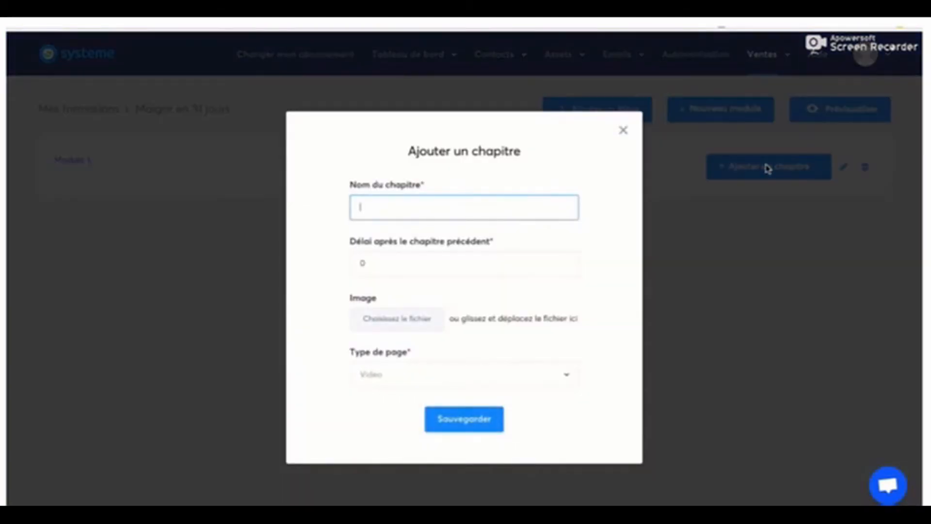
{"action": "type", "text": "pitre 1"}
{"action": "left_click", "coordinate": [442, 420]}
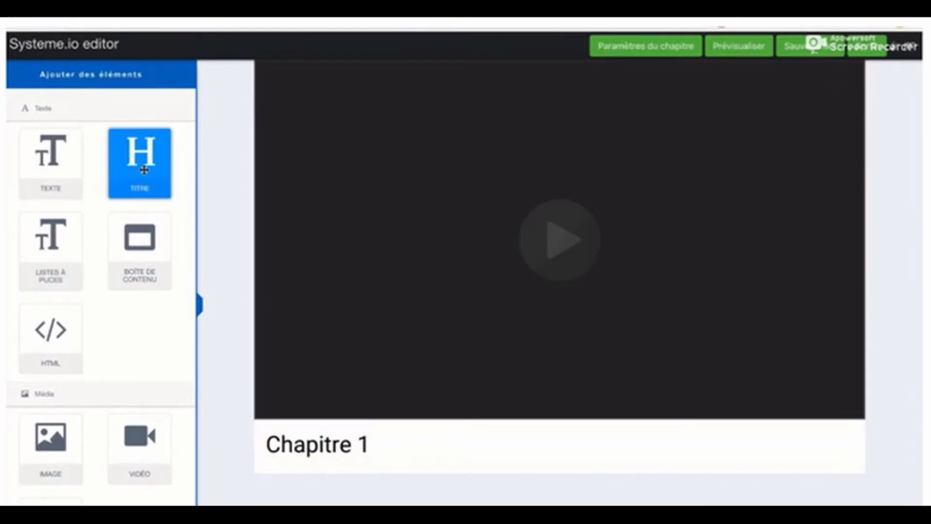
Step: Insert a title element above the video on the chapter page and set its text to "Chapitre 1"
{"action": "left_click_drag", "start_coordinate": [144, 169], "coordinate": [373, 61]}
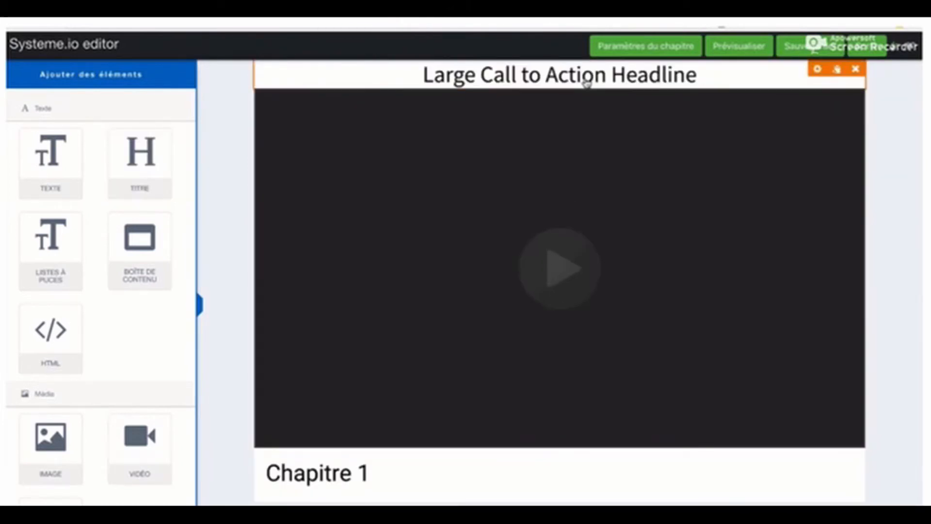
{"action": "left_click", "coordinate": [604, 82]}
{"action": "left_click_drag", "start_coordinate": [697, 75], "coordinate": [423, 76]}
{"action": "type", "text": "Chap"}
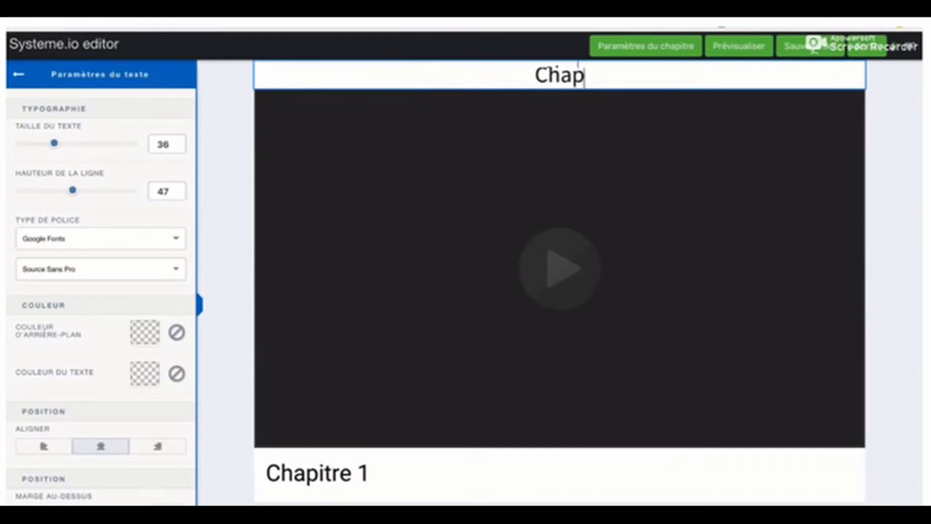
{"action": "type", "text": "itre 1"}
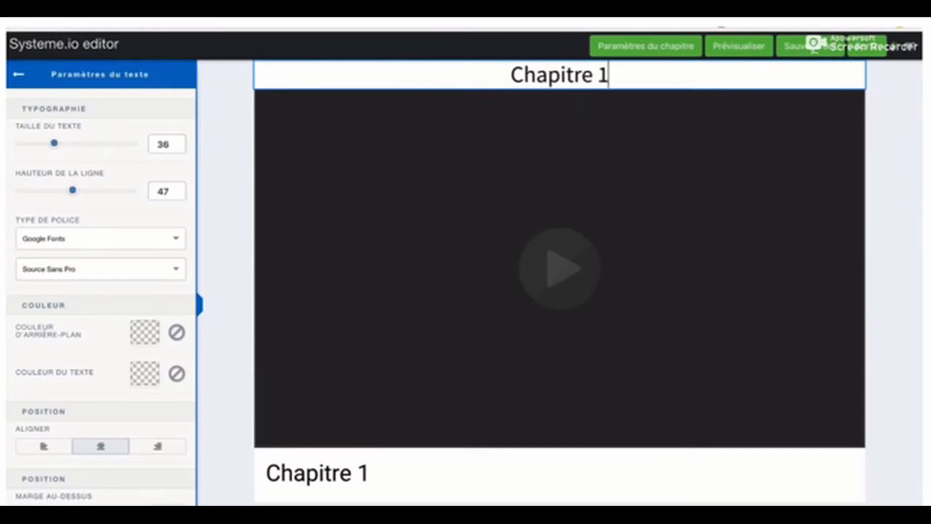
{"action": "left_click", "coordinate": [873, 181]}
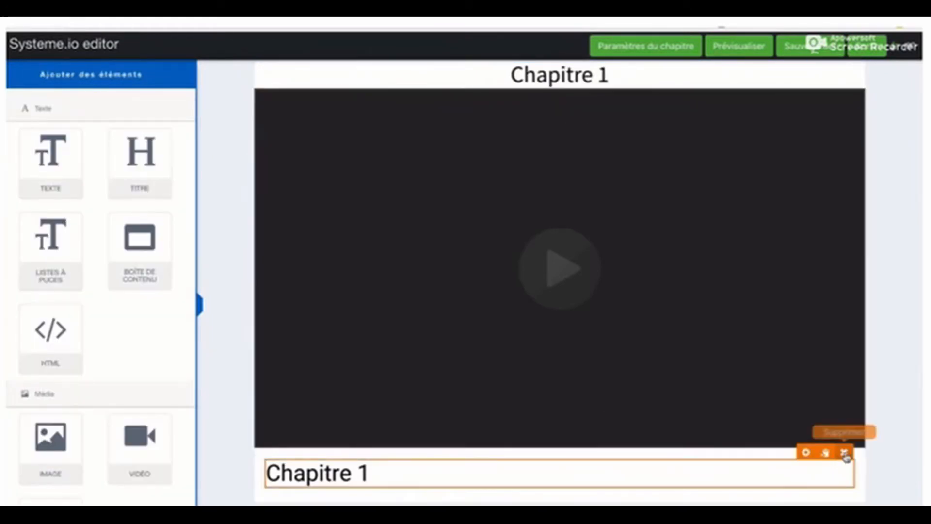
Step: Delete the "Chapitre 1" text below the video and place a content box in its column
{"action": "left_click", "coordinate": [844, 453]}
{"action": "left_click", "coordinate": [575, 90]}
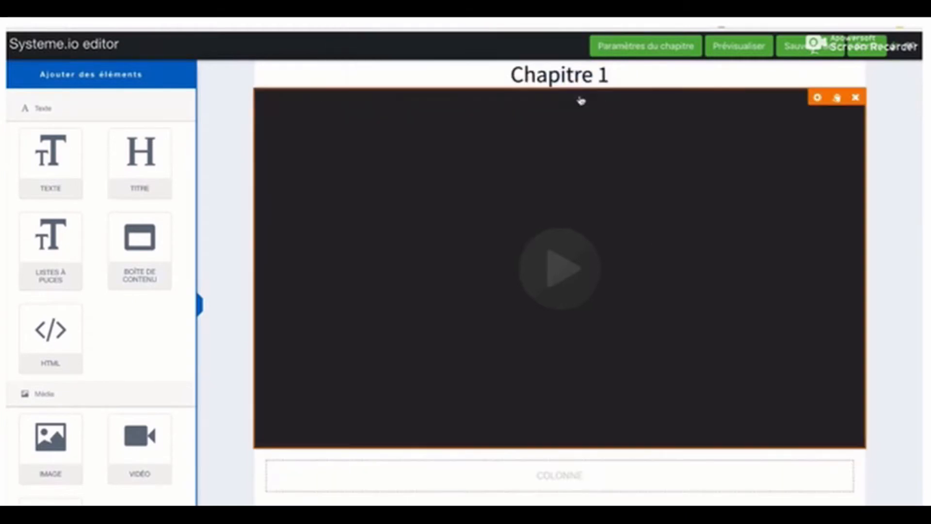
{"action": "left_click_drag", "start_coordinate": [51, 160], "coordinate": [49, 180]}
{"action": "scroll", "coordinate": [56, 335], "scroll_direction": "down", "scroll_amount": 5}
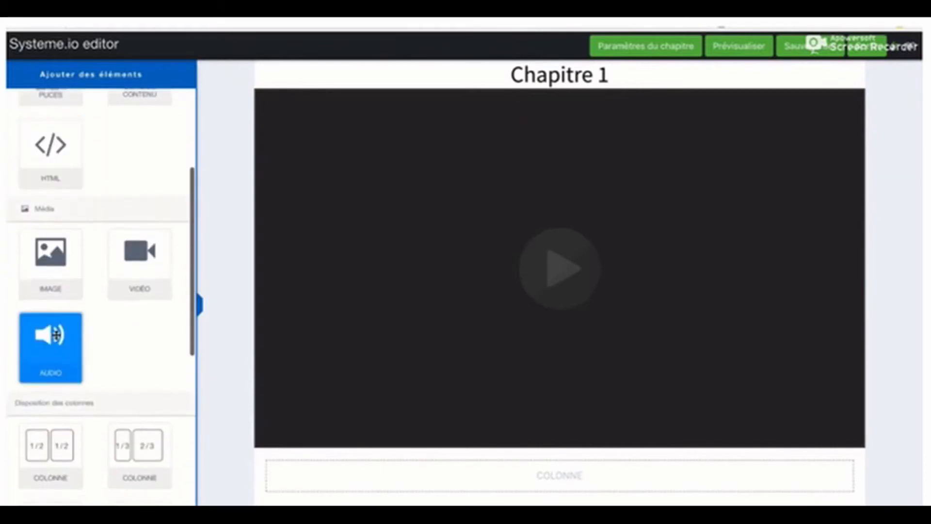
{"action": "scroll", "coordinate": [56, 334], "scroll_direction": "down", "scroll_amount": 6}
{"action": "scroll", "coordinate": [56, 335], "scroll_direction": "up", "scroll_amount": 10}
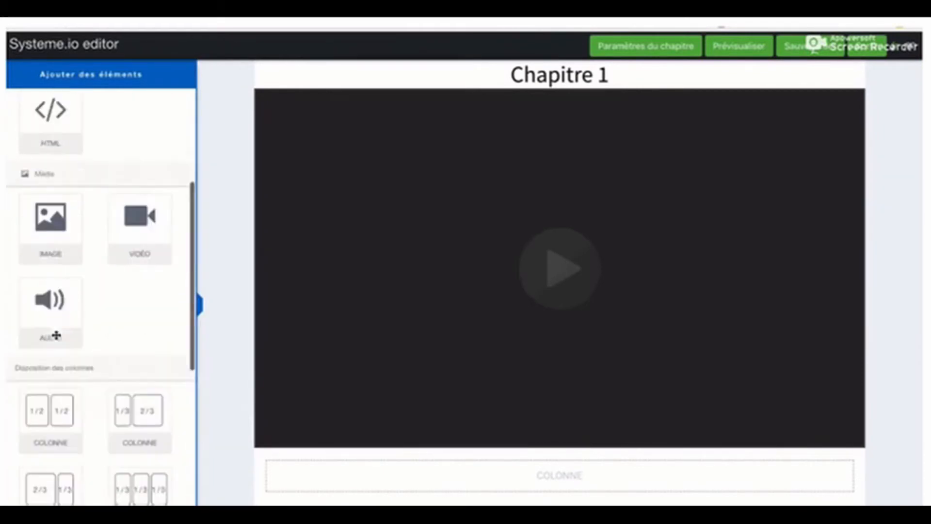
{"action": "left_click_drag", "start_coordinate": [146, 239], "coordinate": [324, 477]}
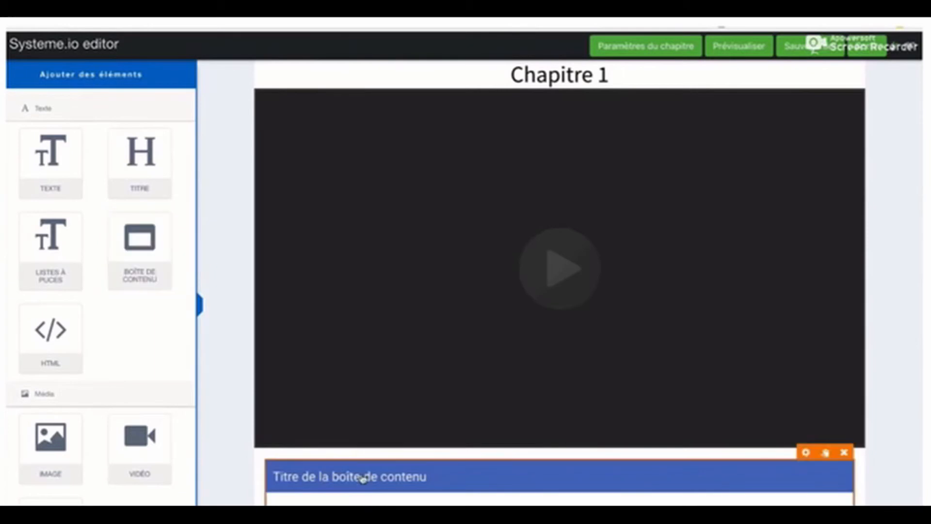
Step: Set the content box's header title to "Ressources"
{"action": "left_click", "coordinate": [805, 452]}
{"action": "triple_click", "coordinate": [156, 367]}
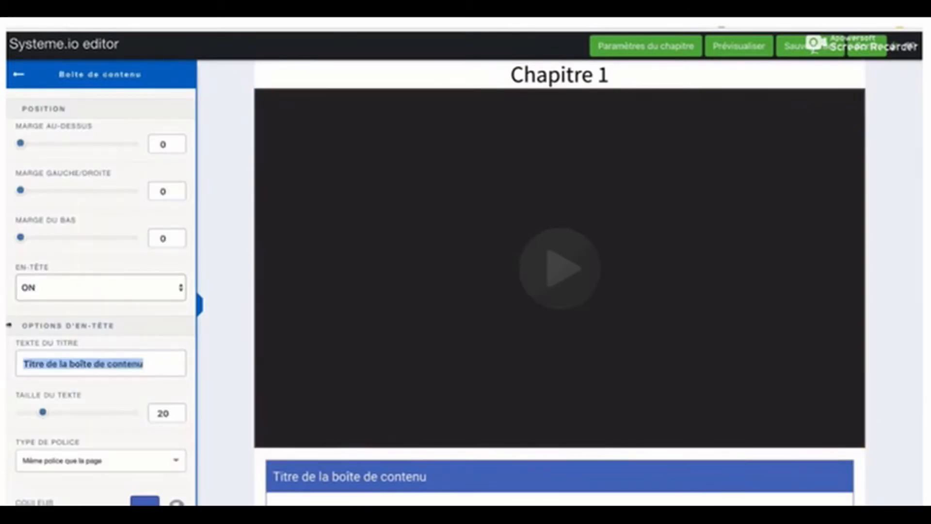
{"action": "type", "text": "Ressources"}
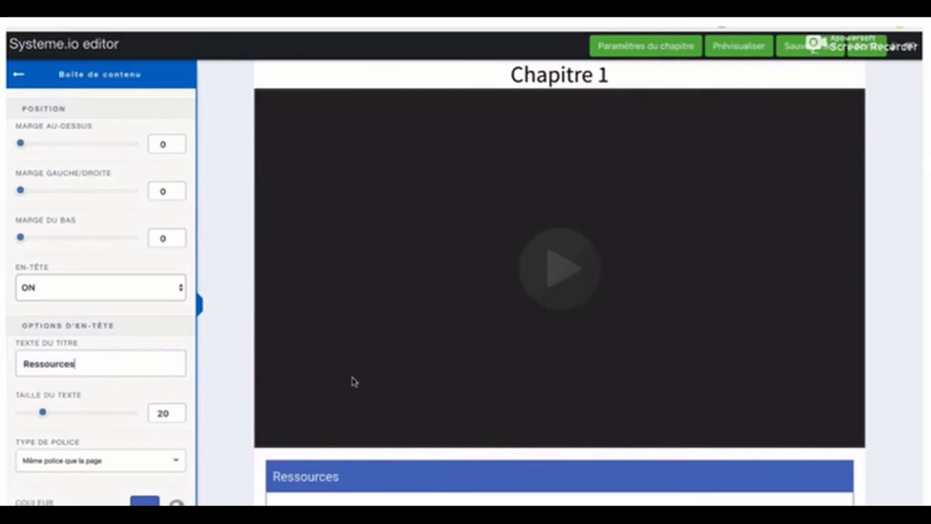
{"action": "left_click", "coordinate": [892, 343]}
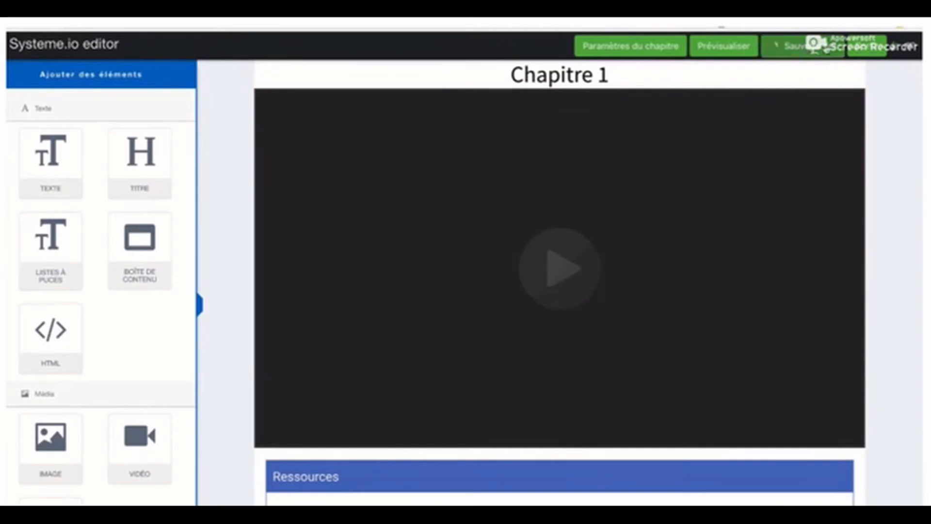
Step: Leave the chapter editor and open the list of sales pages among the site's pages and forms
{"action": "left_click", "coordinate": [867, 48]}
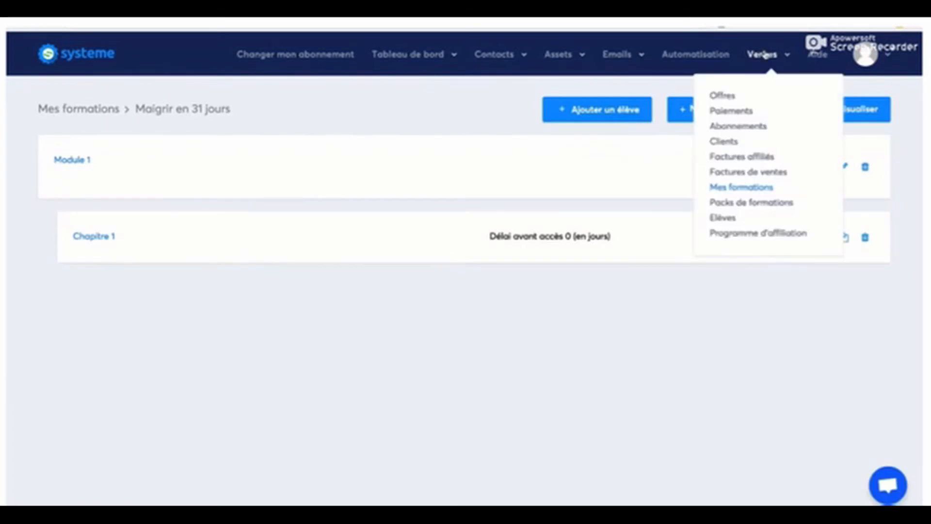
{"action": "mouse_move", "coordinate": [413, 54]}
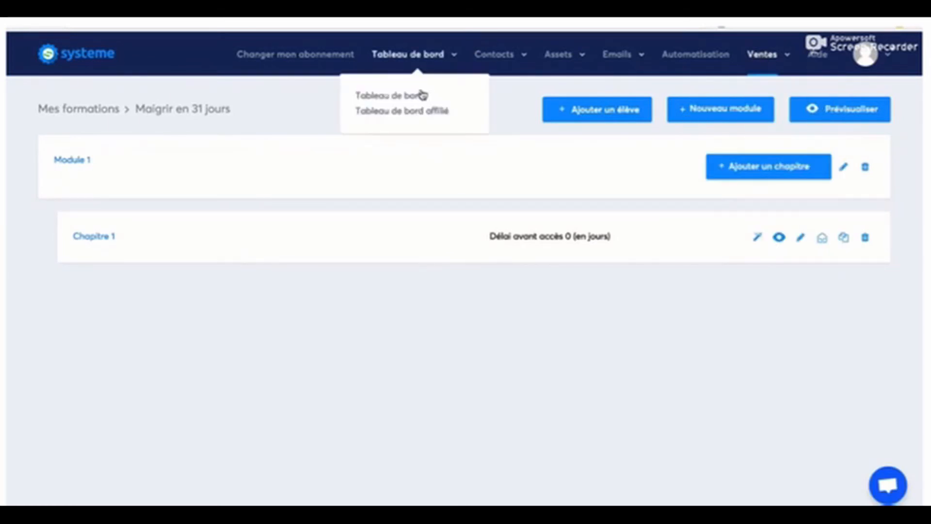
{"action": "mouse_move", "coordinate": [563, 62]}
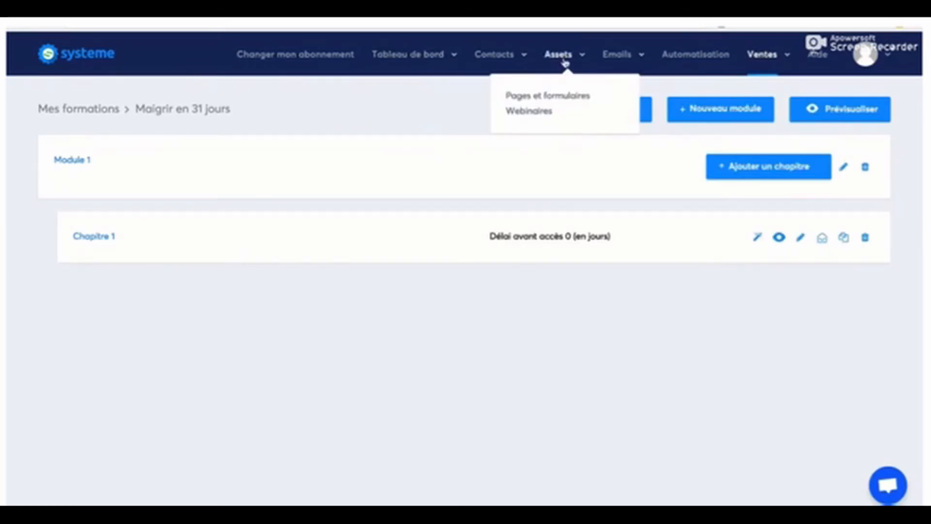
{"action": "left_click", "coordinate": [526, 99]}
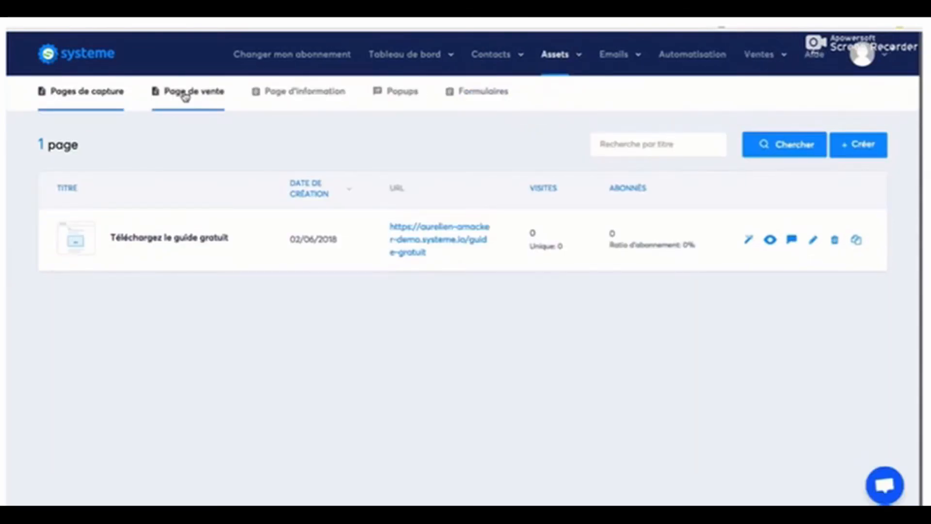
{"action": "left_click", "coordinate": [185, 95]}
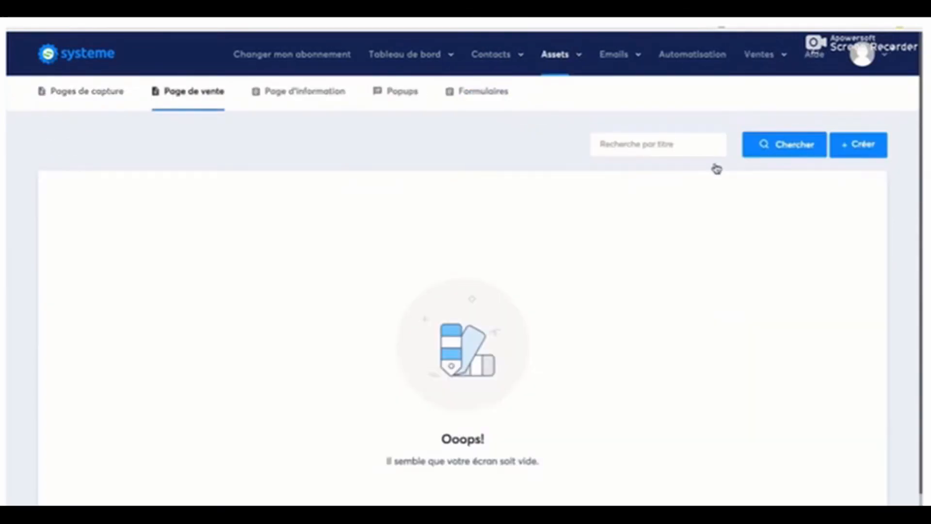
Step: Create a sales page from the "Page de vente texte" template, titled "Maigrir en 31 jours" with the path "maigrir-31j"
{"action": "left_click", "coordinate": [865, 148]}
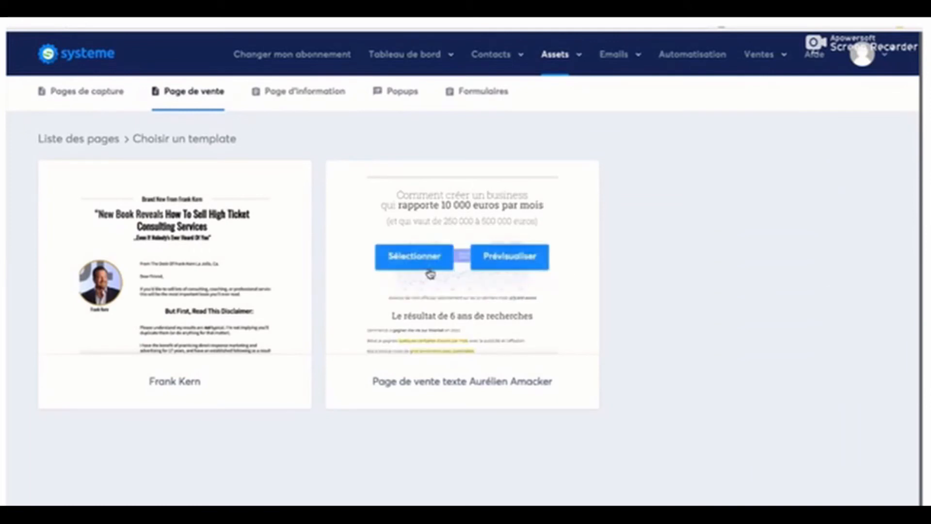
{"action": "left_click", "coordinate": [429, 268]}
{"action": "type", "text": "Ma"}
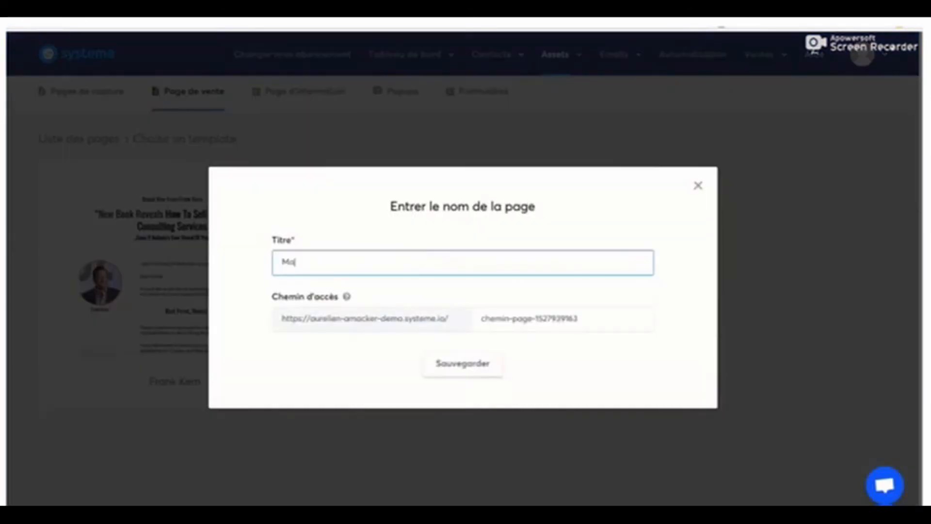
{"action": "type", "text": "igrir en 31 jours"}
{"action": "left_click_drag", "start_coordinate": [580, 319], "coordinate": [429, 313]}
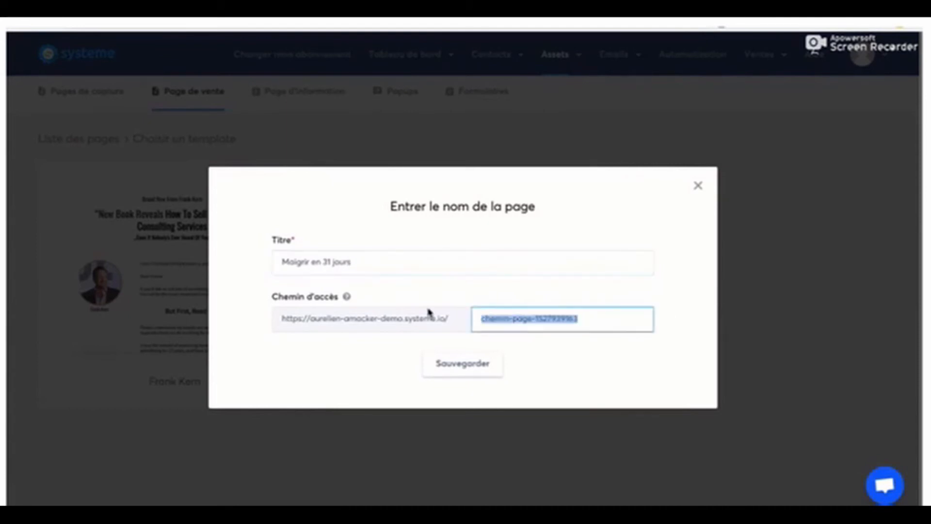
{"action": "type", "text": "maul"}
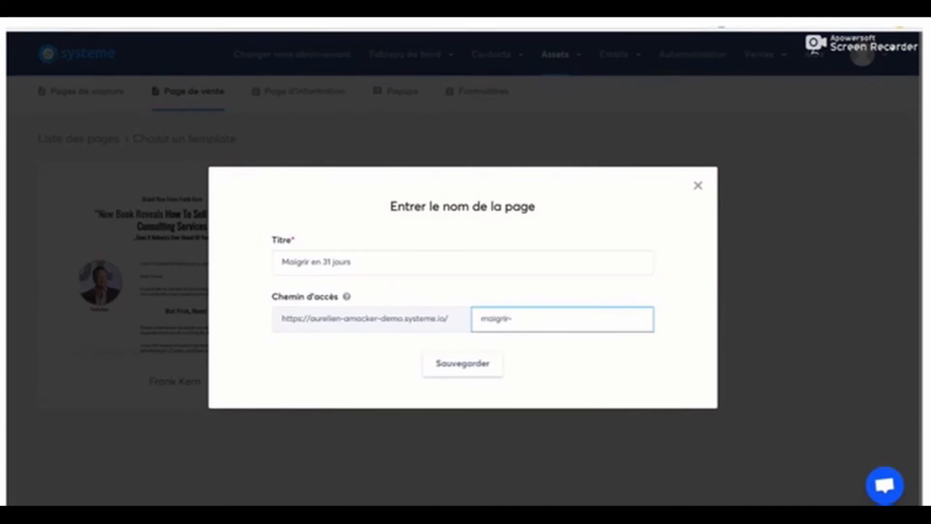
{"action": "type", "text": "grir-31j"}
{"action": "left_click", "coordinate": [468, 366]}
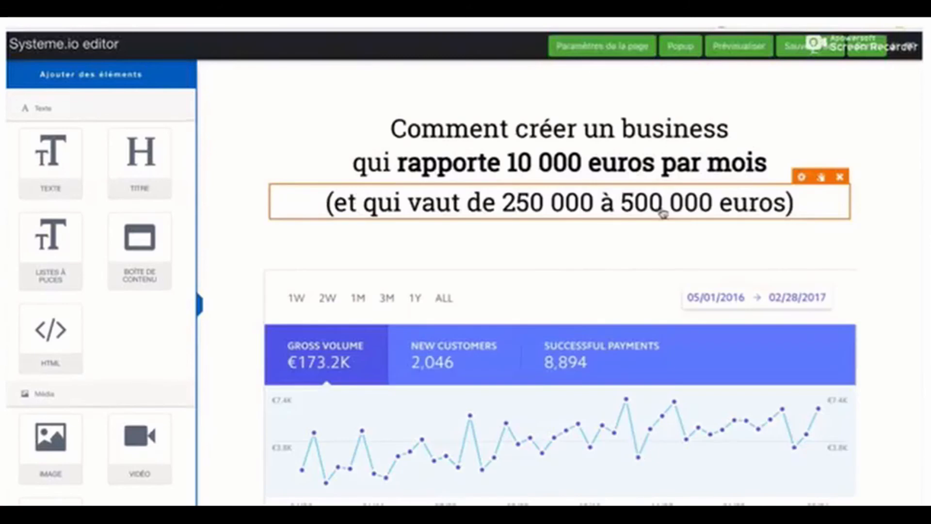
Step: Examine the sales page template's content, from the headline through the testimonials and numbered stages to the investment section
{"action": "scroll", "coordinate": [812, 285], "scroll_direction": "down", "scroll_amount": 15}
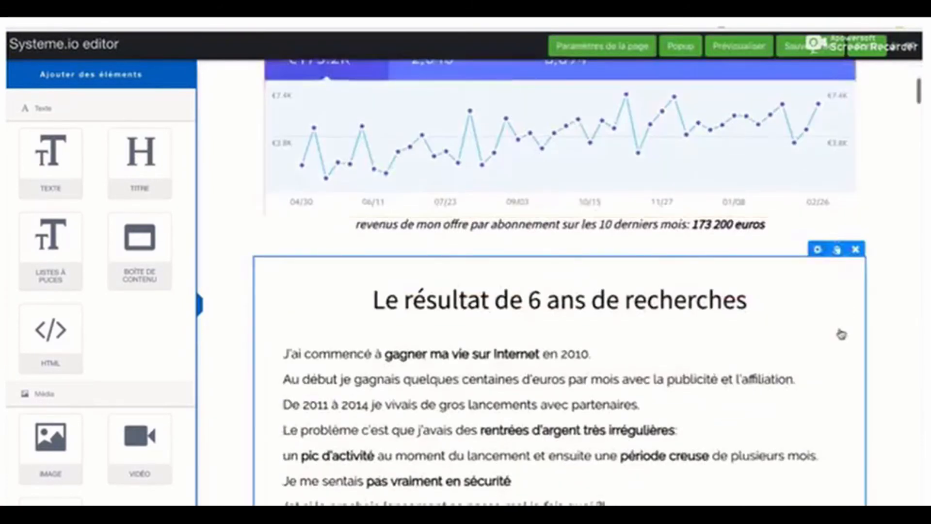
{"action": "scroll", "coordinate": [842, 334], "scroll_direction": "down", "scroll_amount": 15}
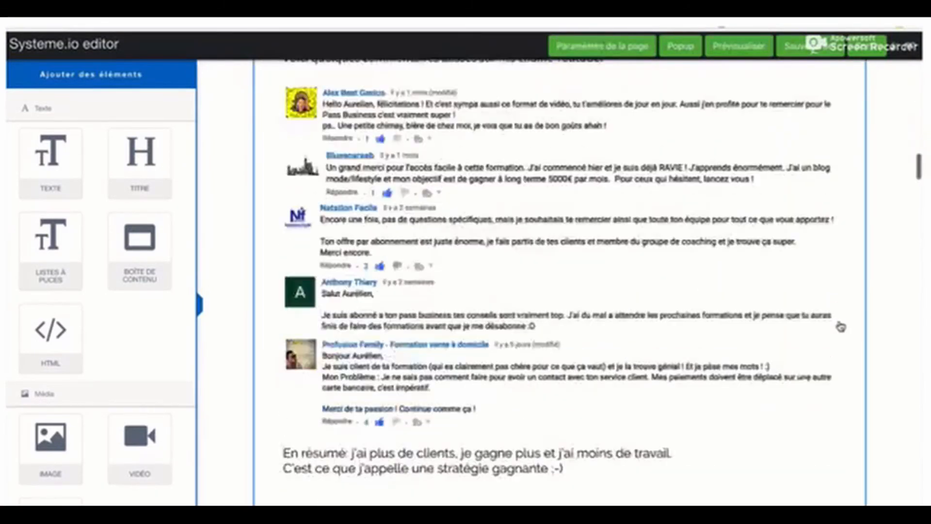
{"action": "scroll", "coordinate": [840, 327], "scroll_direction": "up", "scroll_amount": 20}
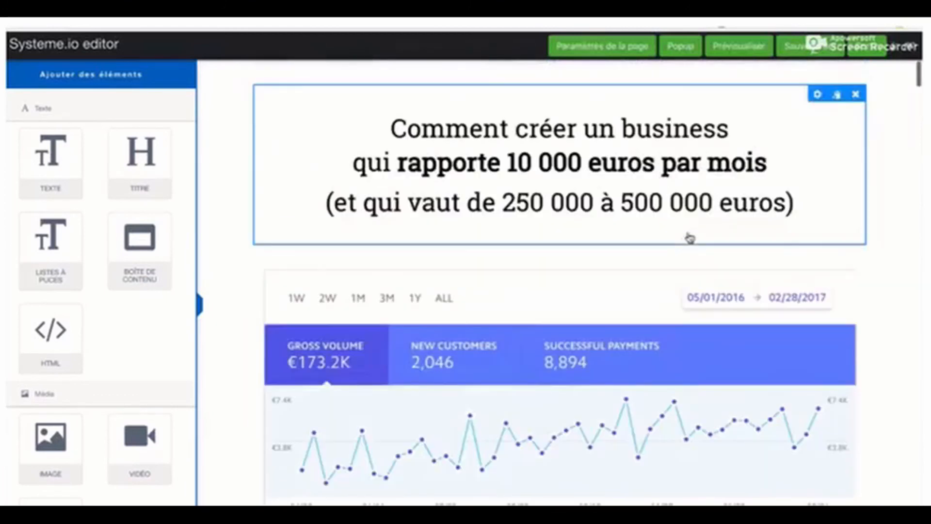
{"action": "scroll", "coordinate": [779, 358], "scroll_direction": "down", "scroll_amount": 20}
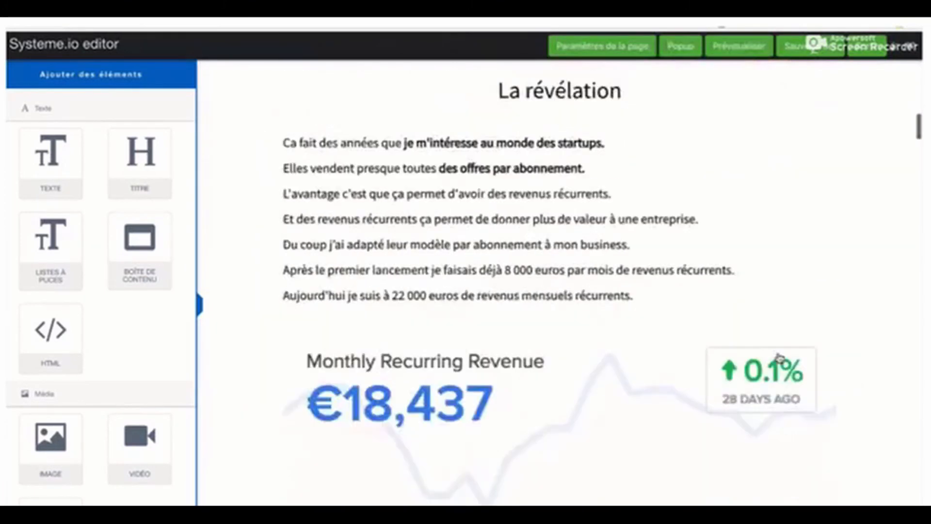
{"action": "scroll", "coordinate": [780, 357], "scroll_direction": "down", "scroll_amount": 20}
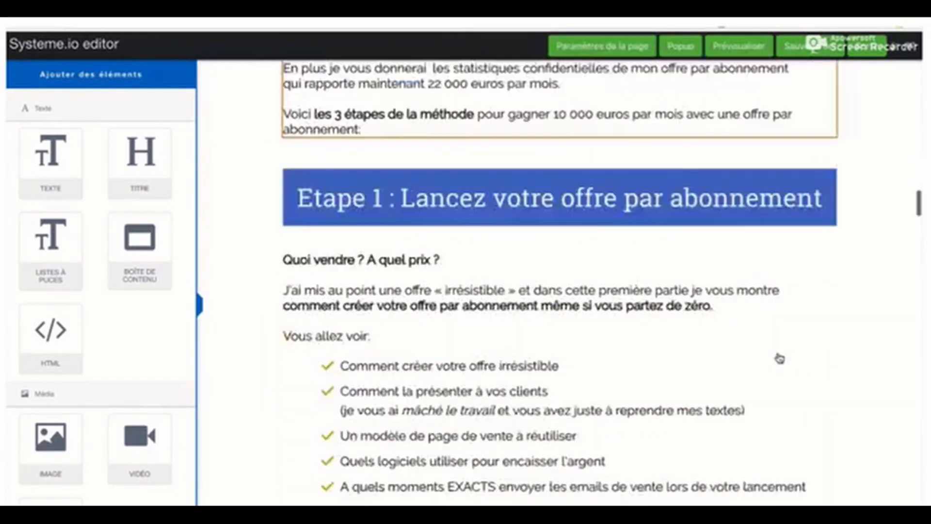
{"action": "scroll", "coordinate": [779, 358], "scroll_direction": "down", "scroll_amount": 20}
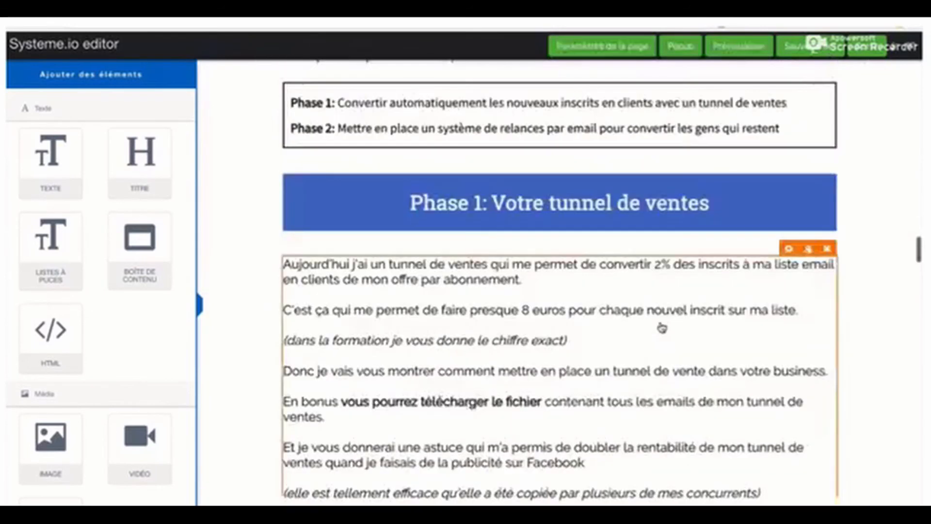
{"action": "scroll", "coordinate": [662, 328], "scroll_direction": "down", "scroll_amount": 20}
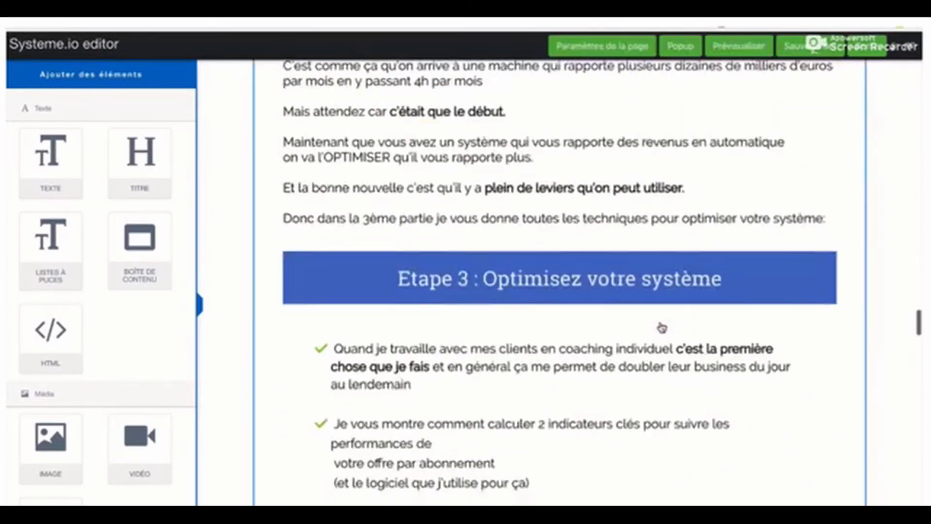
{"action": "scroll", "coordinate": [662, 328], "scroll_direction": "down", "scroll_amount": 10}
{"action": "scroll", "coordinate": [662, 328], "scroll_direction": "up", "scroll_amount": 20}
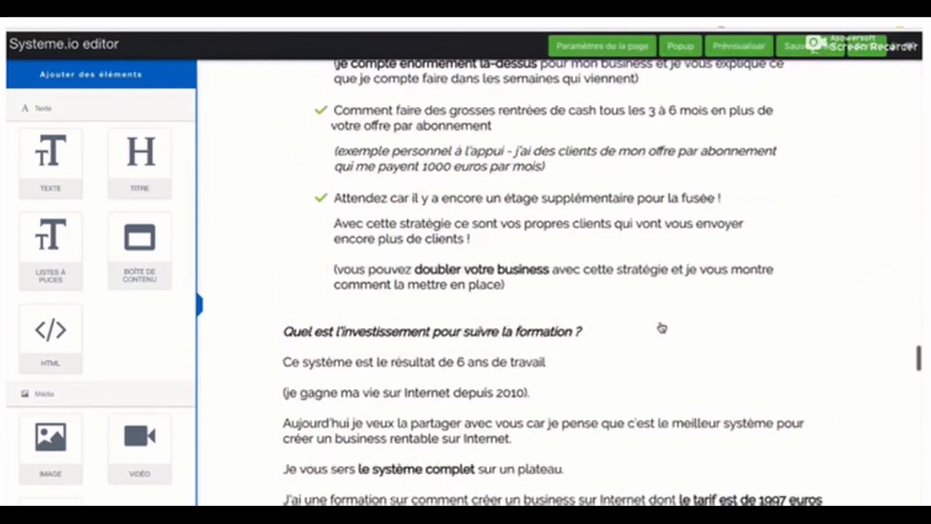
{"action": "scroll", "coordinate": [662, 328], "scroll_direction": "up", "scroll_amount": 20}
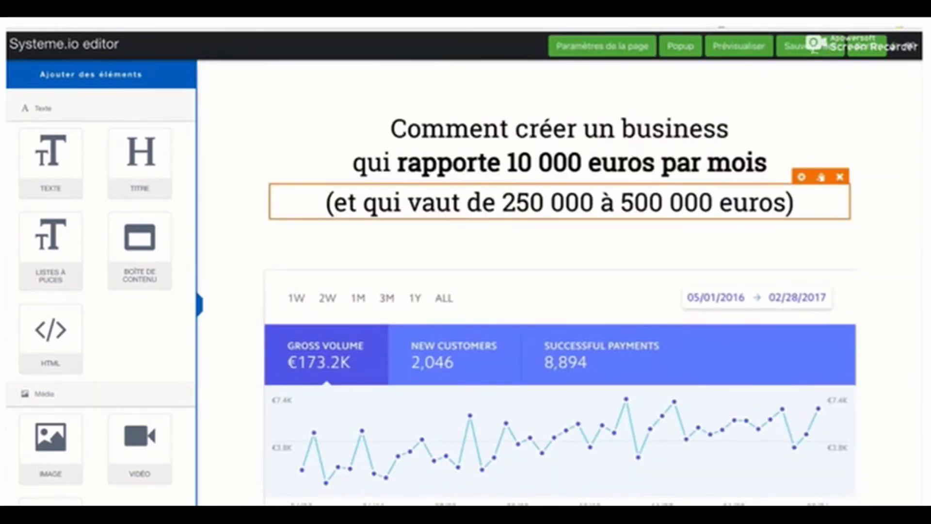
Step: Replace the sales page's headline text with "Comment maigrir en 31 jours"
{"action": "left_click_drag", "start_coordinate": [771, 164], "coordinate": [353, 116]}
{"action": "type", "text": "Comment ma"}
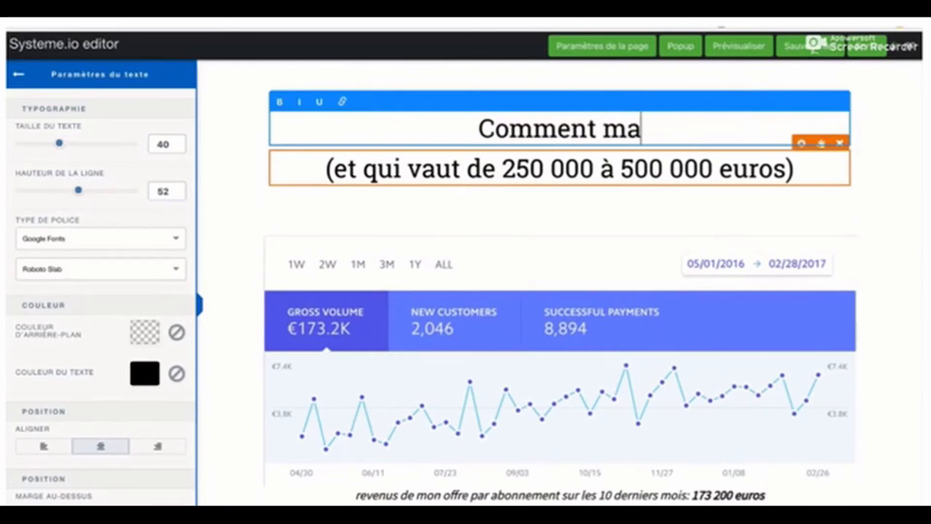
{"action": "type", "text": "igrir en"}
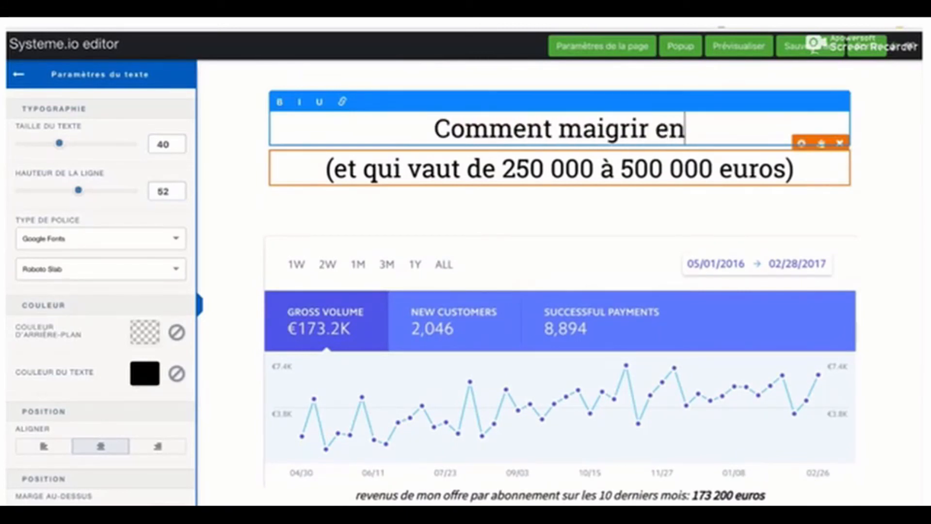
{"action": "type", "text": " 31 jours"}
Step: Change the parenthesised subheadline to "(sans avoir de sensation de faim...)"
{"action": "left_click_drag", "start_coordinate": [785, 170], "coordinate": [335, 169]}
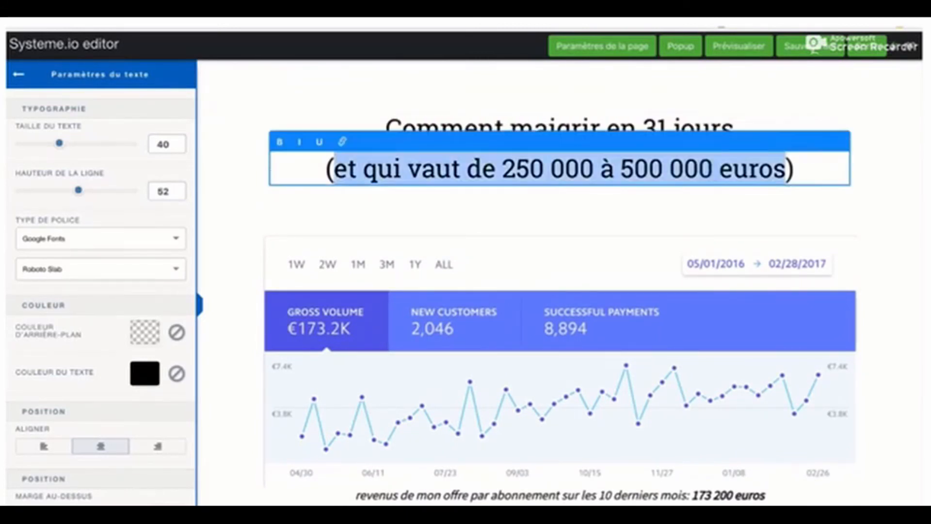
{"action": "type", "text": "sans avoir de "}
{"action": "type", "text": "sensation de fai"}
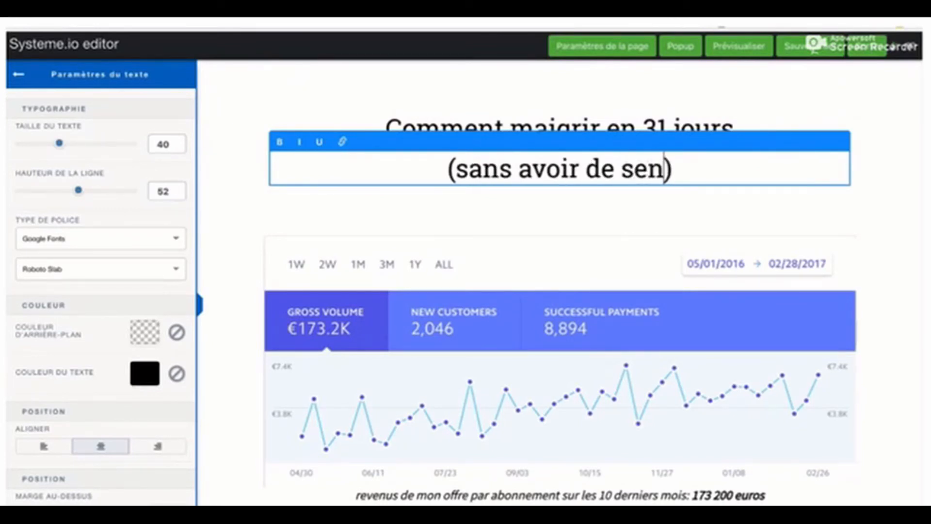
{"action": "type", "text": "m..."}
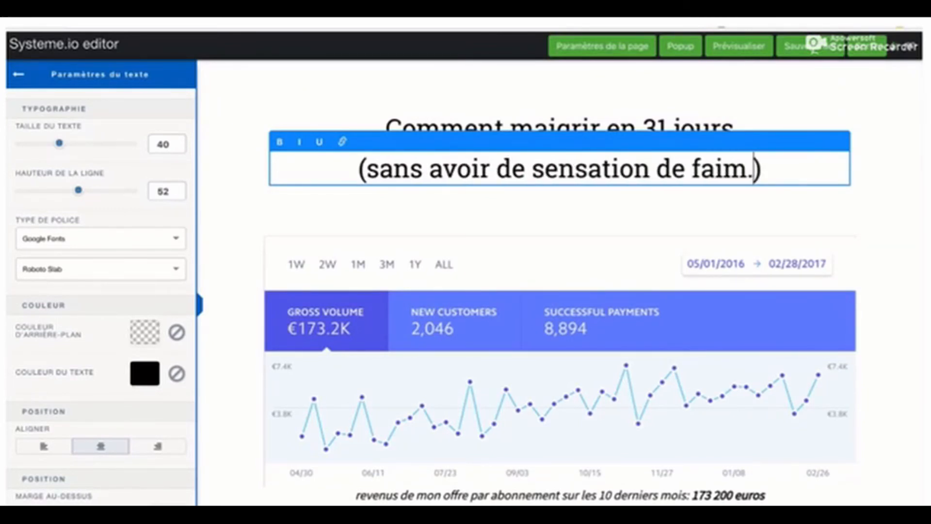
Step: Delete the revenue chart image, its caption and the heading above the first body text
{"action": "left_click", "coordinate": [805, 246]}
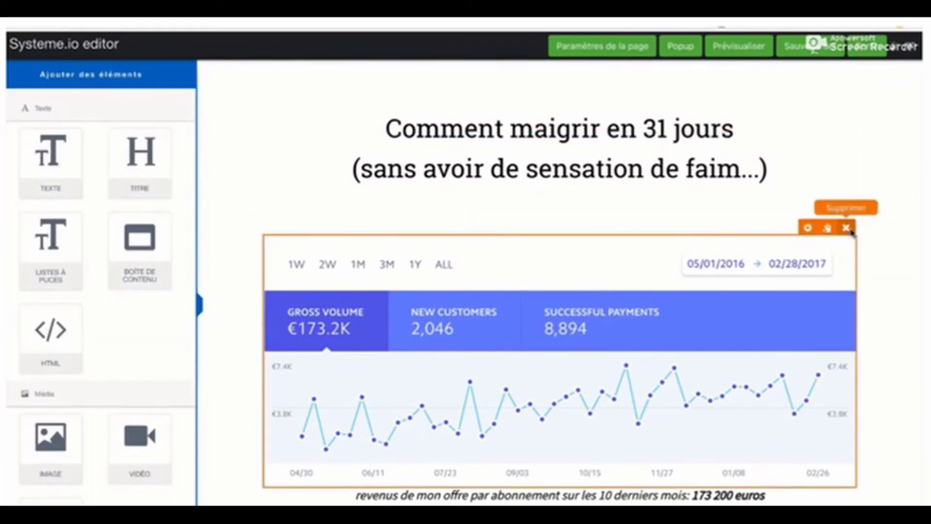
{"action": "left_click", "coordinate": [847, 228]}
{"action": "left_click", "coordinate": [570, 90]}
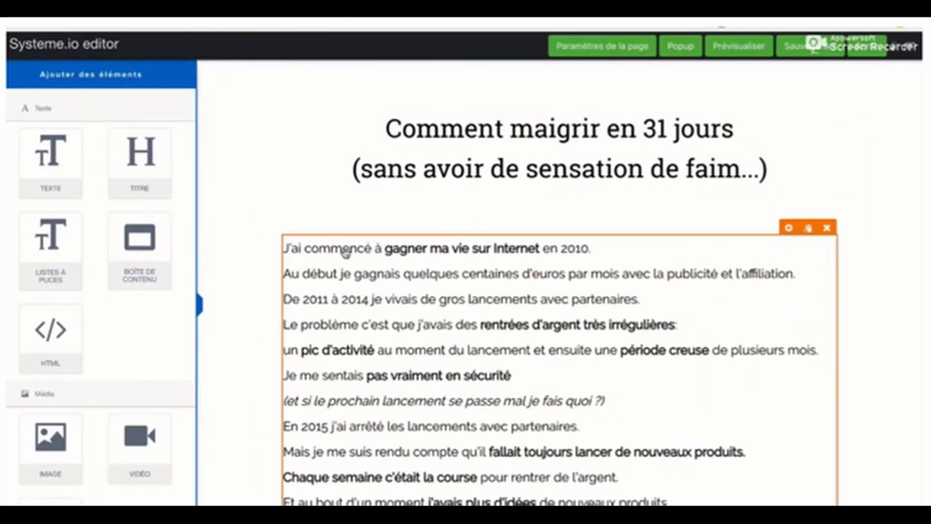
Step: Add "J'ai jamais été gros.", "Mais j'ai jamais été mince non plus." and "J'étais ce qu'on appelle 'un faux maigre'." as lines above the body text
{"action": "left_click", "coordinate": [346, 254]}
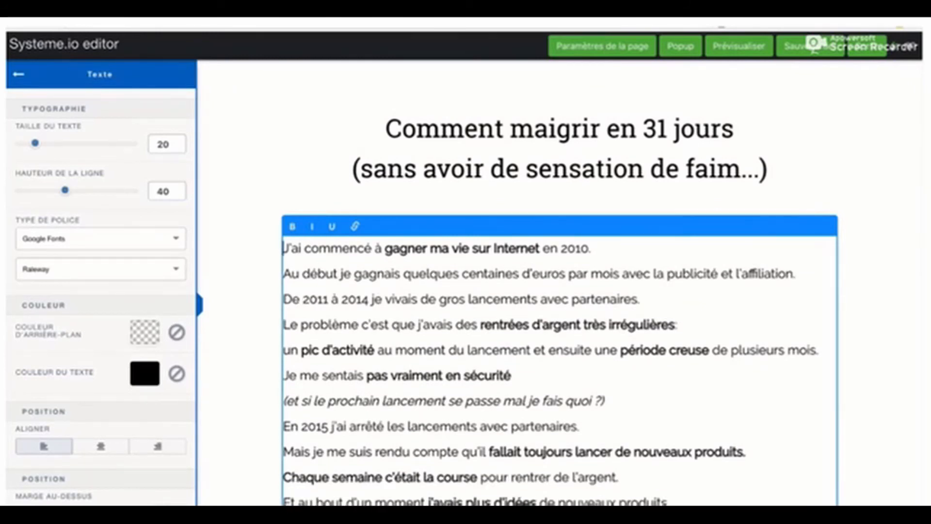
{"action": "type", "text": "J'ai tr"}
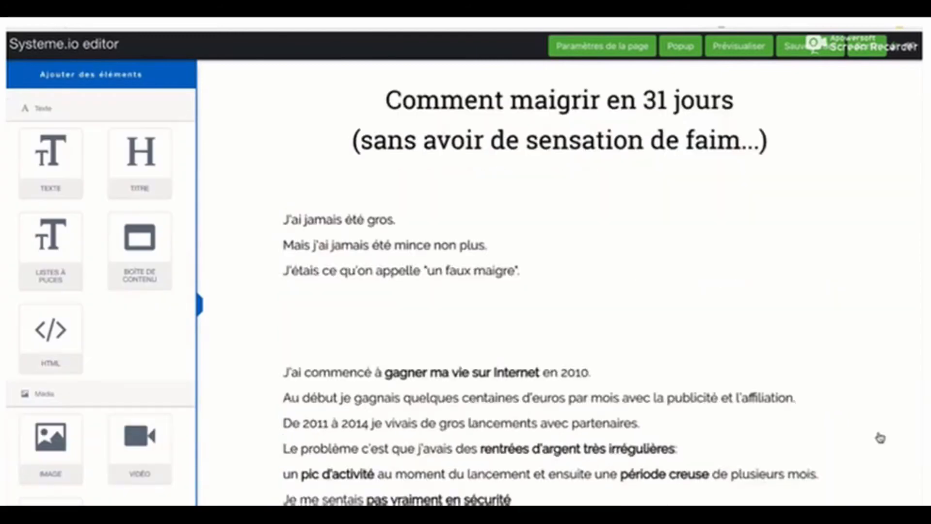
Step: Save the sales page and leave the editor to return to the page list
{"action": "scroll", "coordinate": [877, 437], "scroll_direction": "down", "scroll_amount": 20}
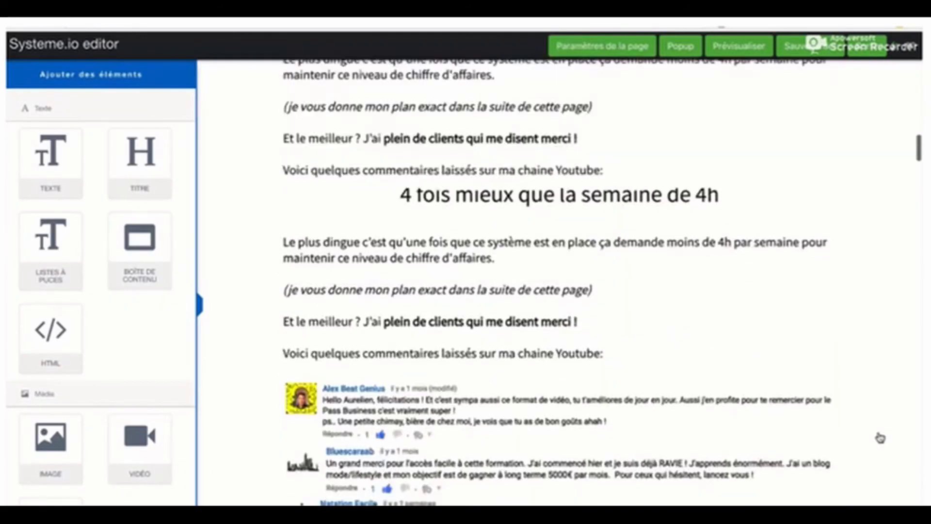
{"action": "scroll", "coordinate": [877, 438], "scroll_direction": "down", "scroll_amount": 20}
{"action": "scroll", "coordinate": [858, 315], "scroll_direction": "up", "scroll_amount": 17}
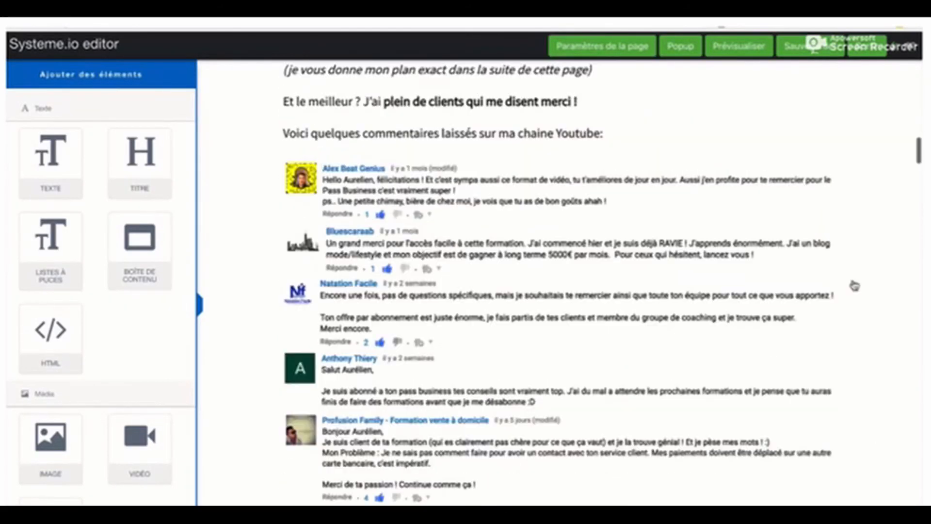
{"action": "left_click", "coordinate": [813, 52]}
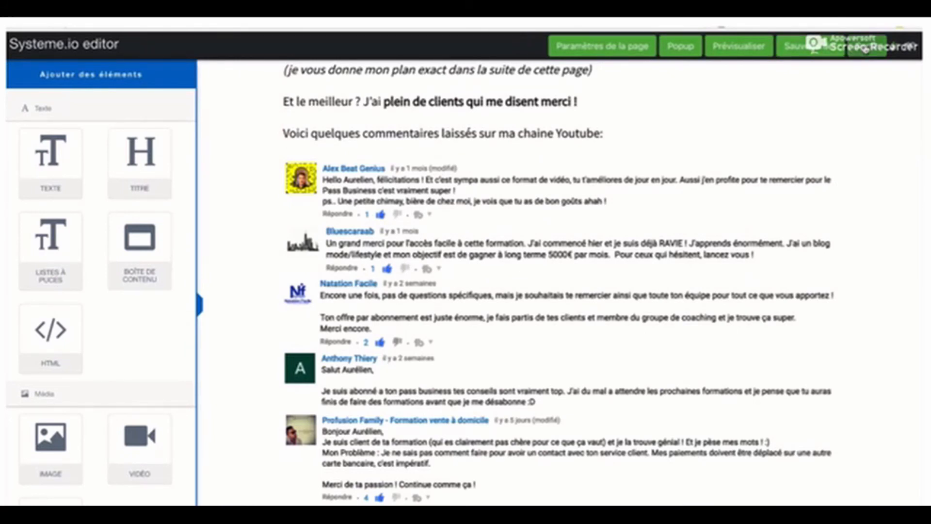
{"action": "left_click", "coordinate": [866, 48]}
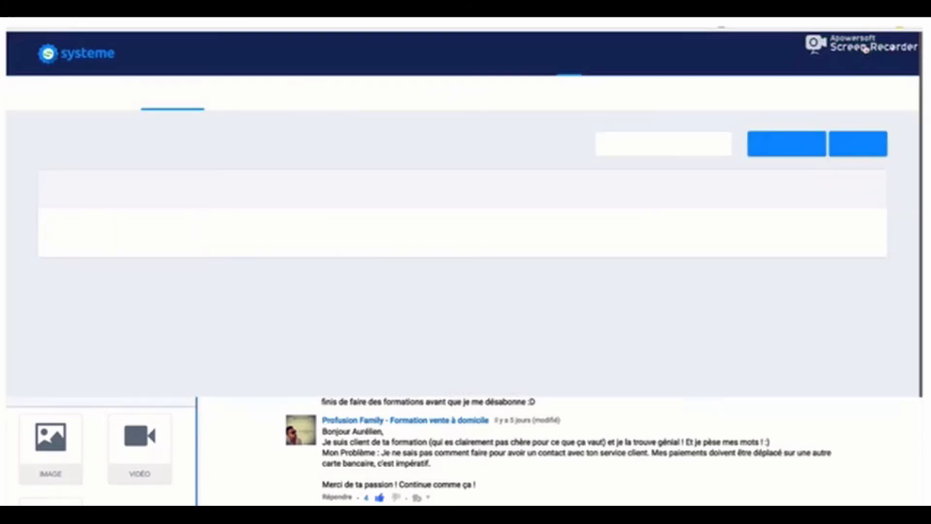